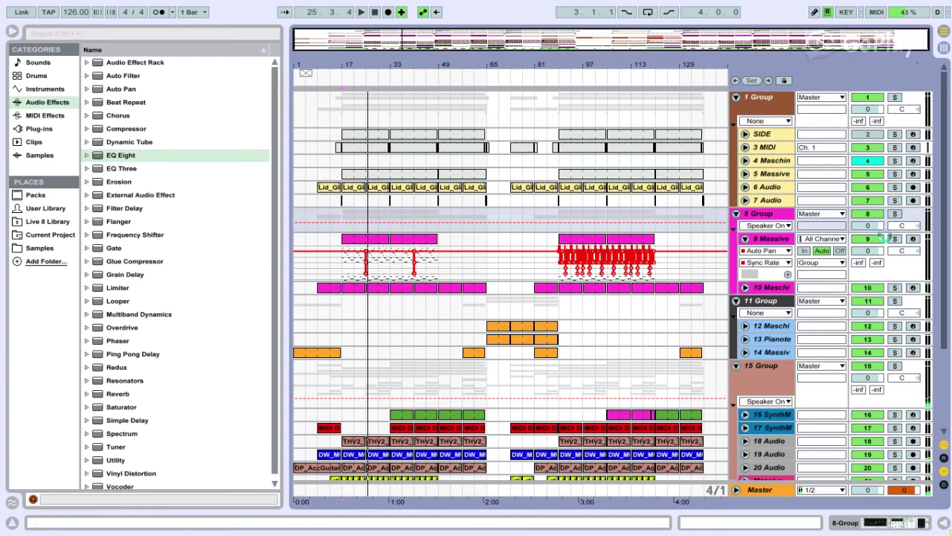
Solo the 8 Group and play the arrangement from bar 17 to hear only that group
click(895, 214)
key(space)
drag(379, 41, 381, 70)
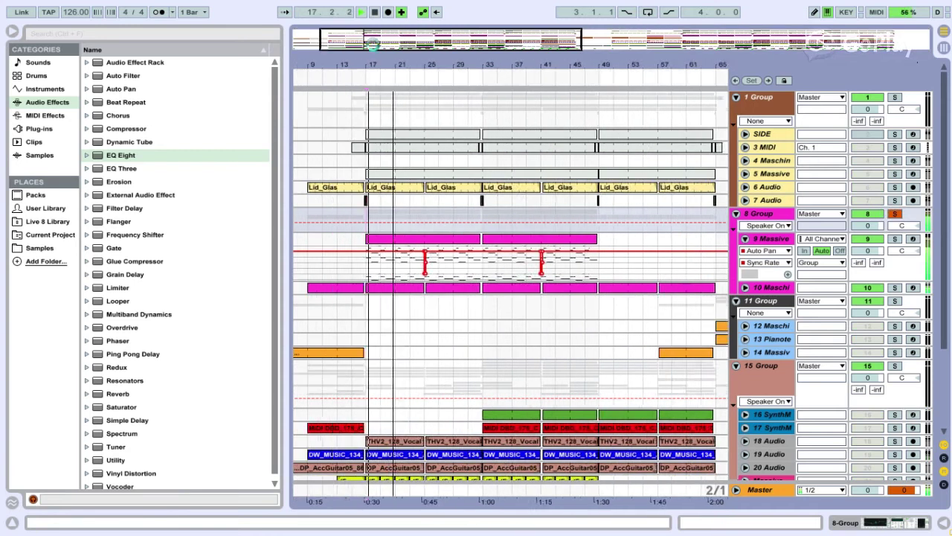
Show the device chain of the 9 Massive track and open the Massive synth's plug-in window
click(775, 238)
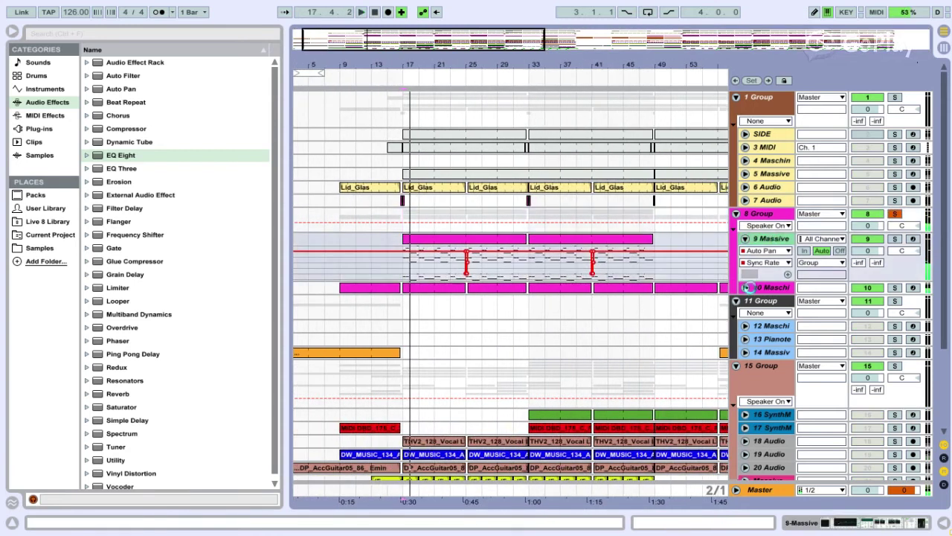
click(745, 287)
click(746, 287)
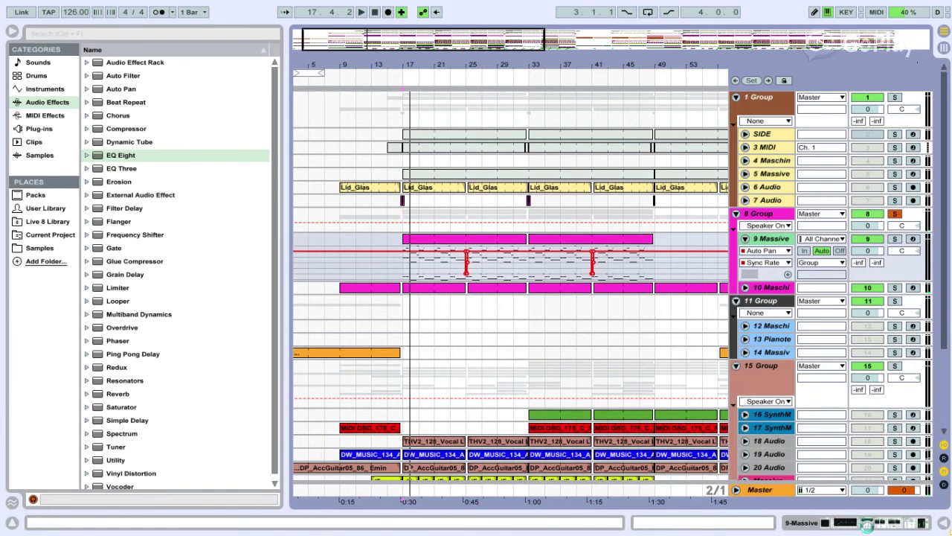
click(866, 525)
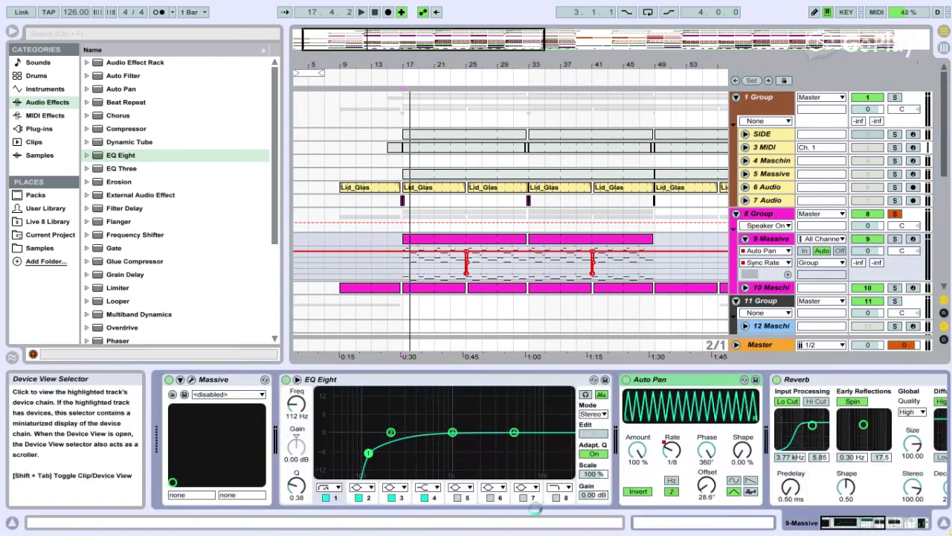
click(192, 379)
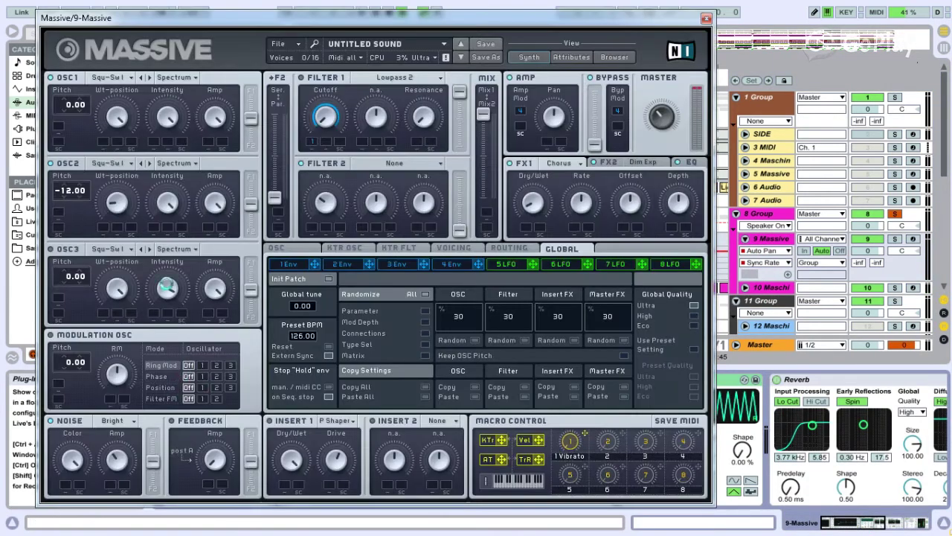
Inspect Massive's first oscillator wavetable position and its FX2 Dimension Expander and EQ settings
click(117, 117)
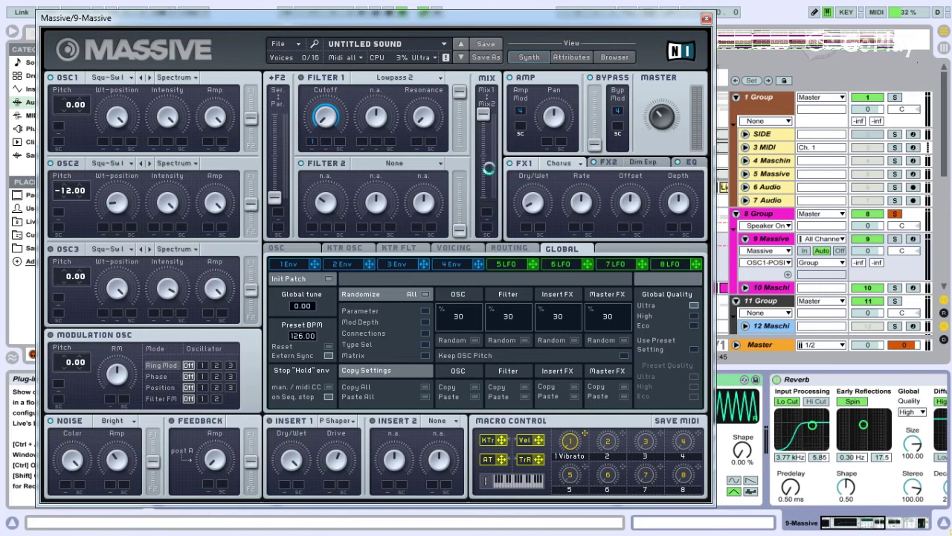
click(630, 162)
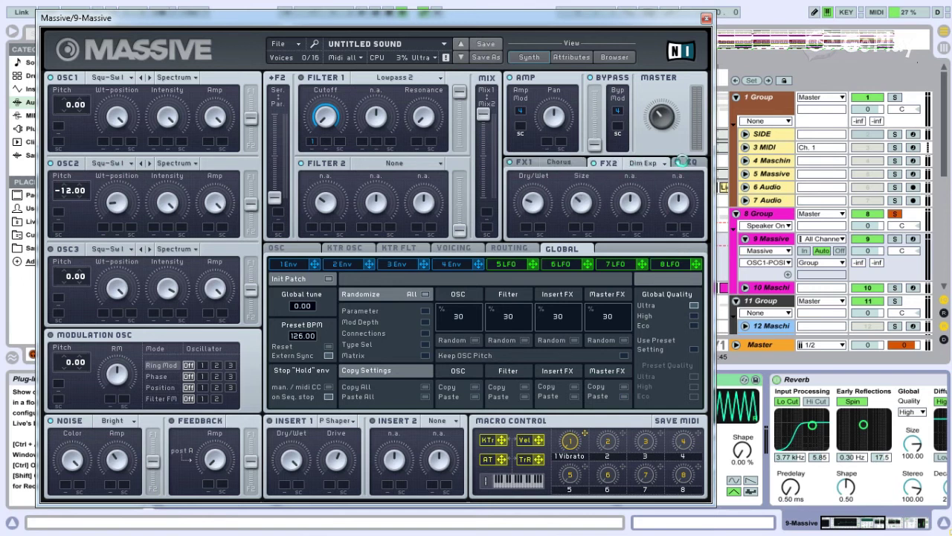
click(678, 163)
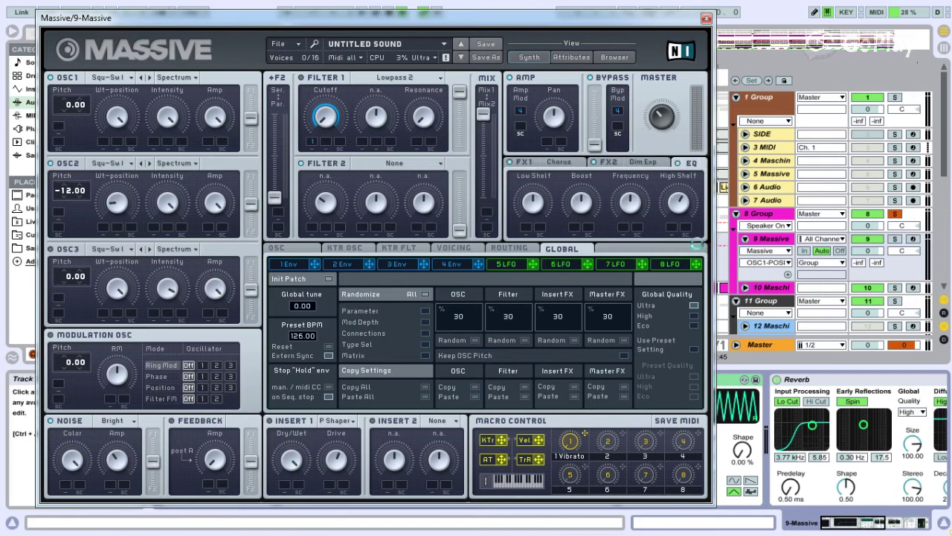
Review Massive's Voicing, keytracking and oscillator pages, and close the plug-in window
click(455, 248)
click(304, 250)
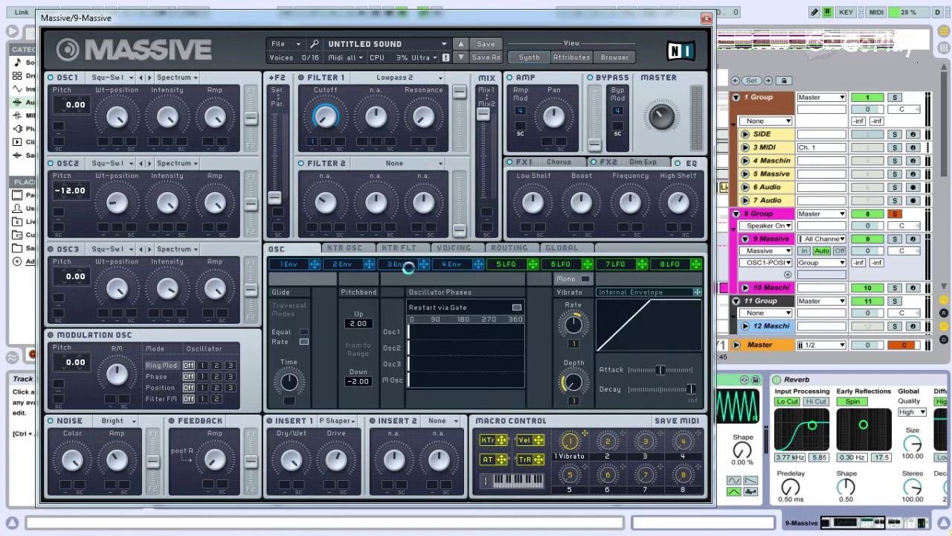
click(455, 248)
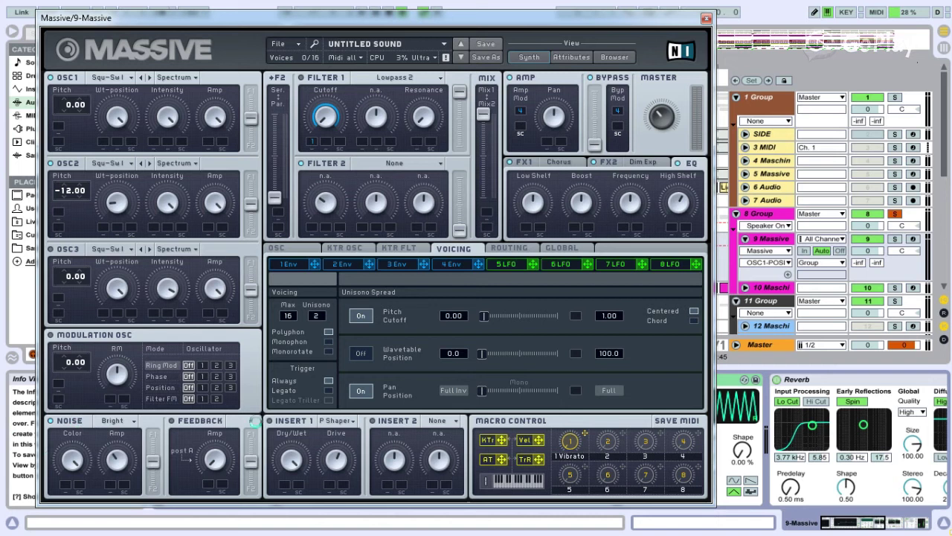
click(393, 248)
click(344, 247)
click(298, 248)
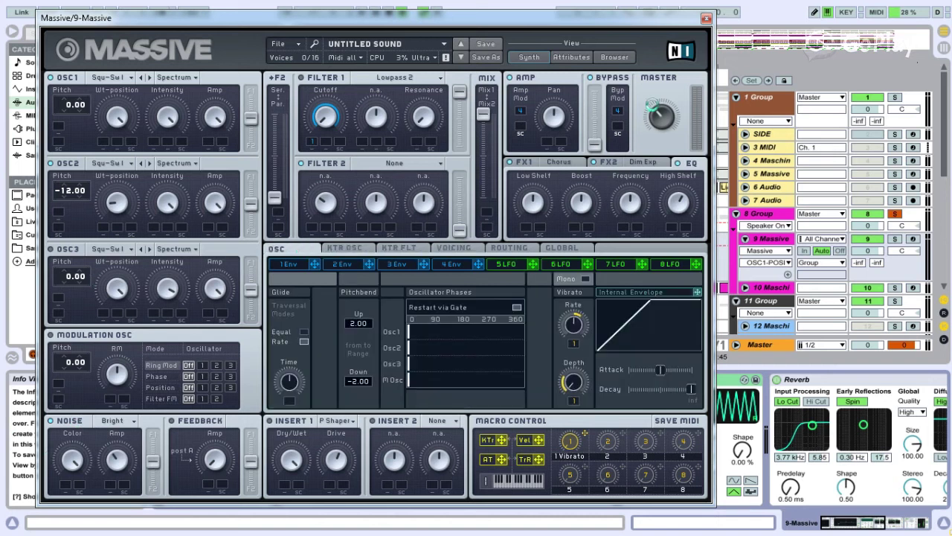
click(705, 19)
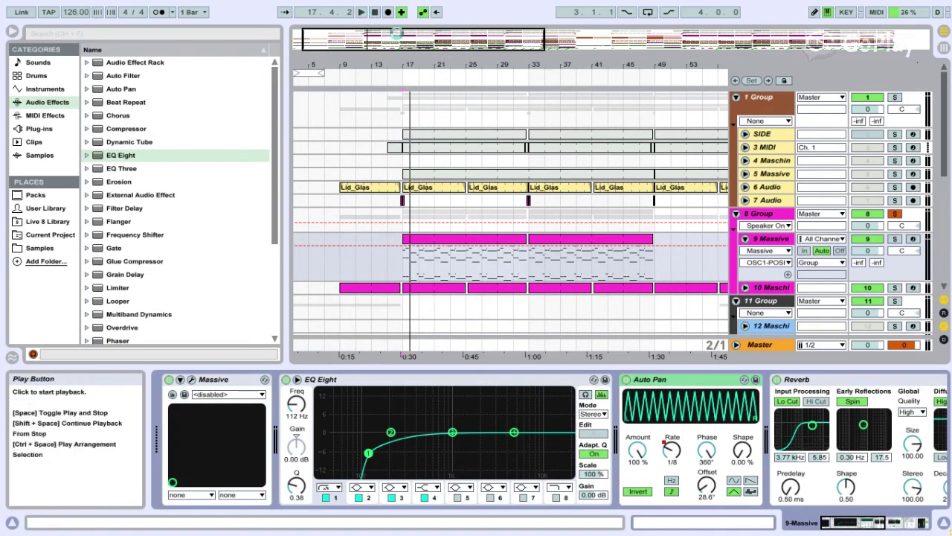
Display the Auto Pan's Phase and Amount automation on the 9 Massive track
click(706, 451)
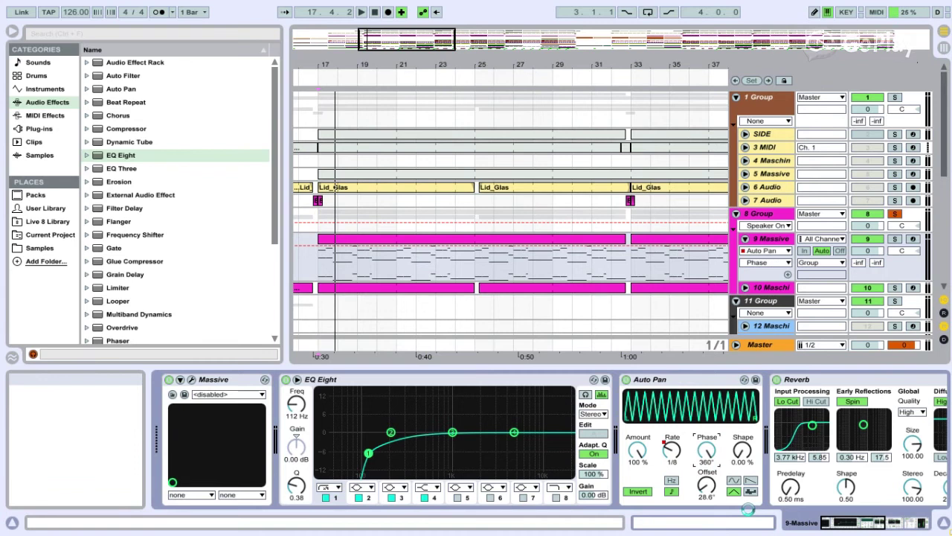
click(637, 451)
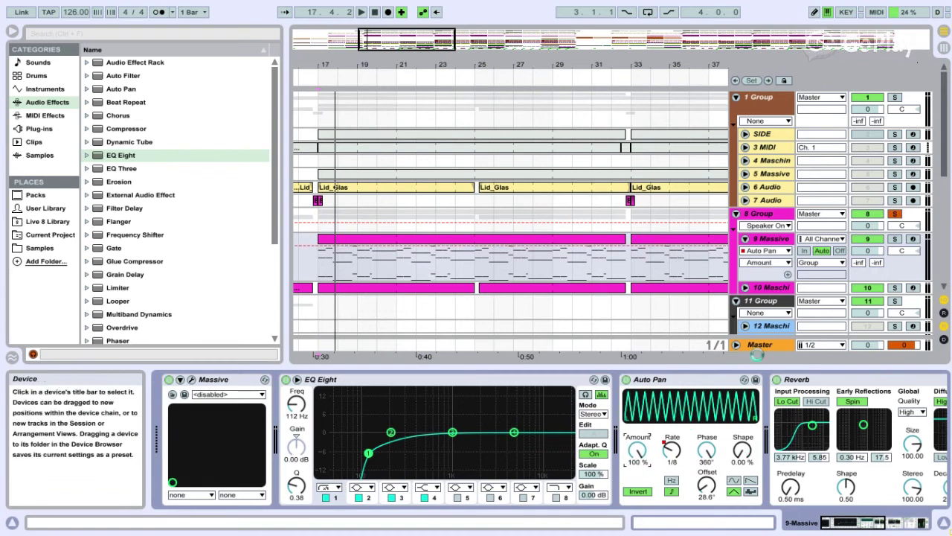
Open the 9 Massive MIDI clip at bar 17 in the note editor and examine its chords during playback
click(458, 264)
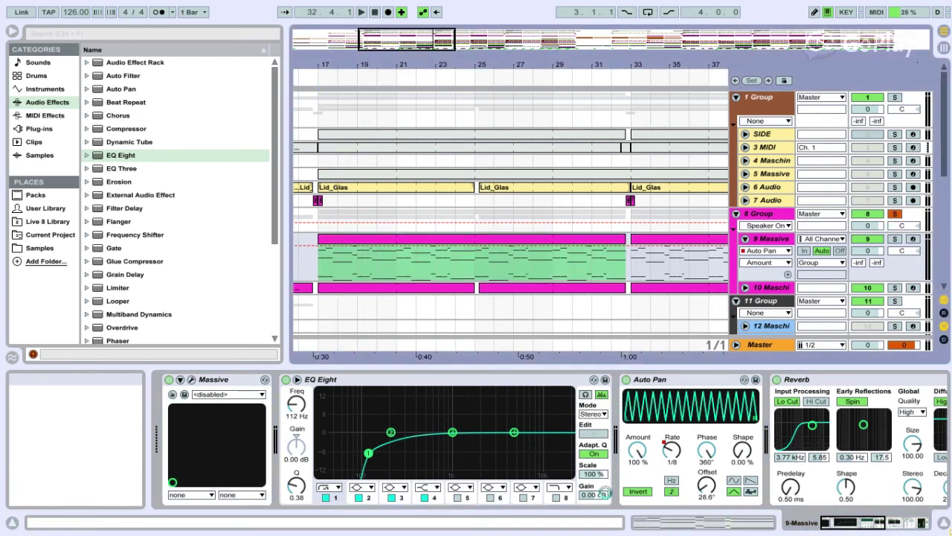
click(826, 522)
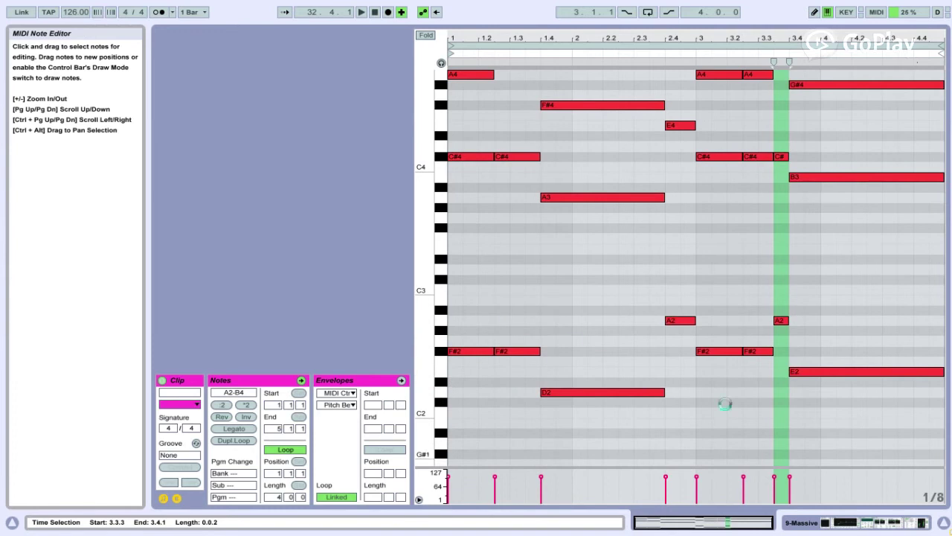
scroll(622, 276, up, 5)
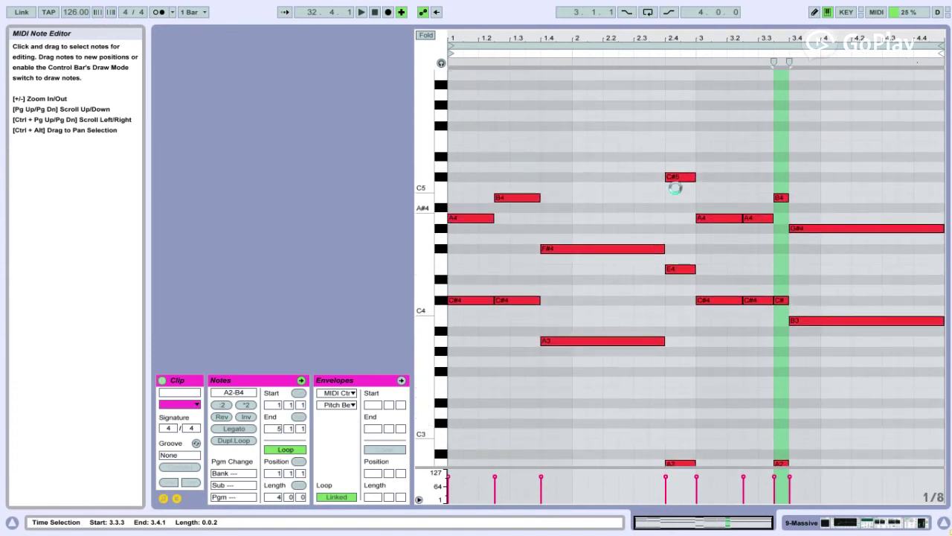
scroll(703, 165, down, 4)
key(space)
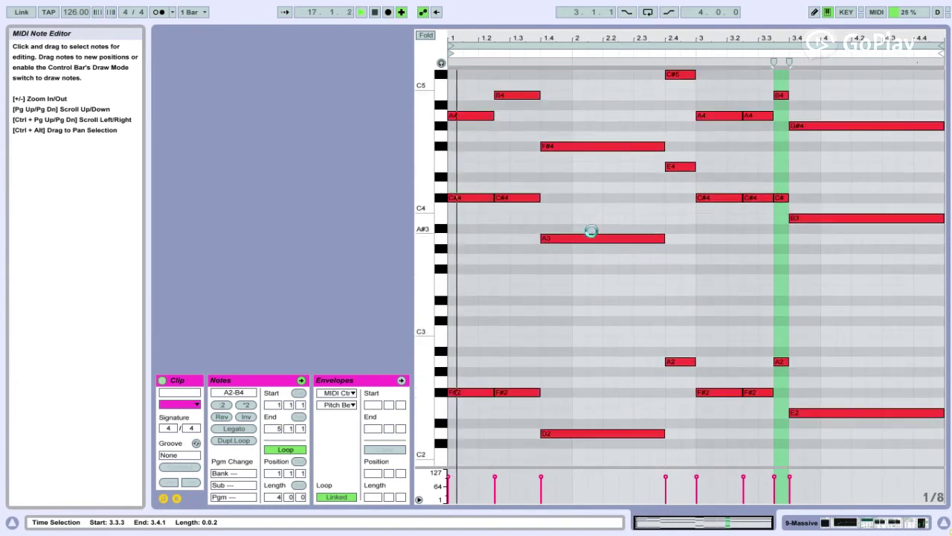
scroll(591, 231, up, 2)
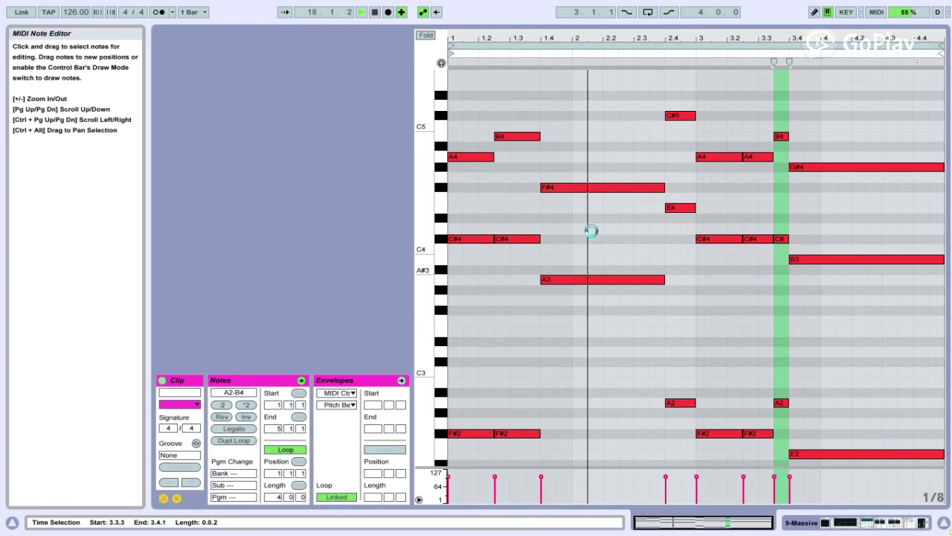
scroll(636, 244, down, 2)
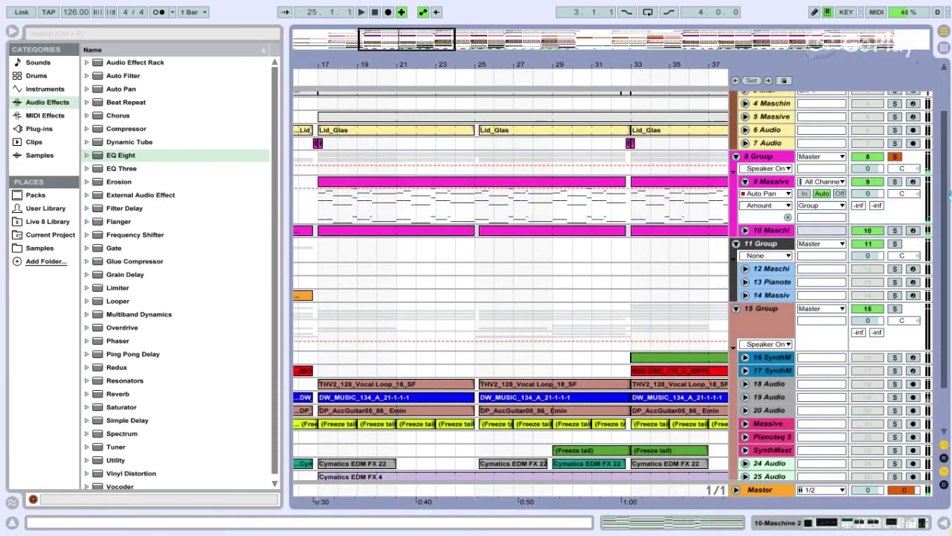
Unfold the 10 Maschine track, view the Epic Strings sound in its Maschine 2 plug-in window, and close that window
click(745, 230)
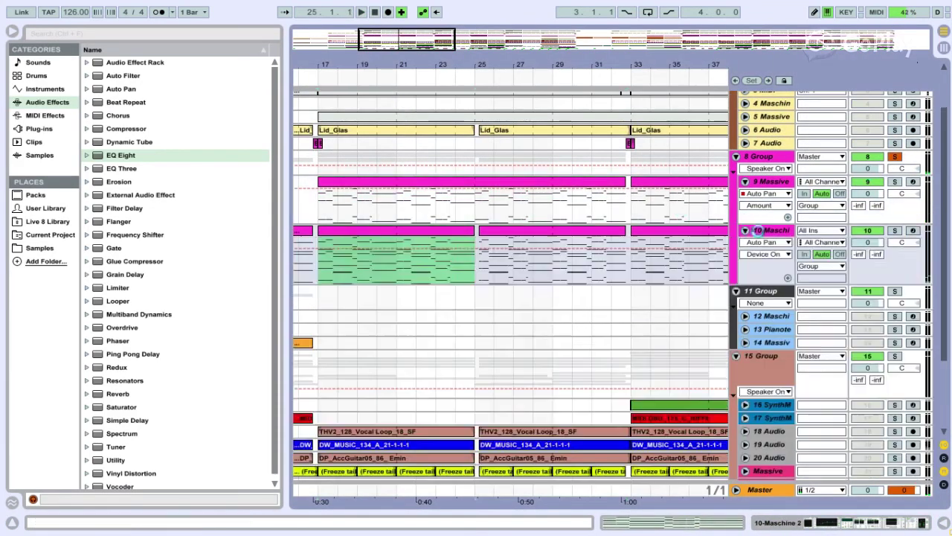
double_click(771, 230)
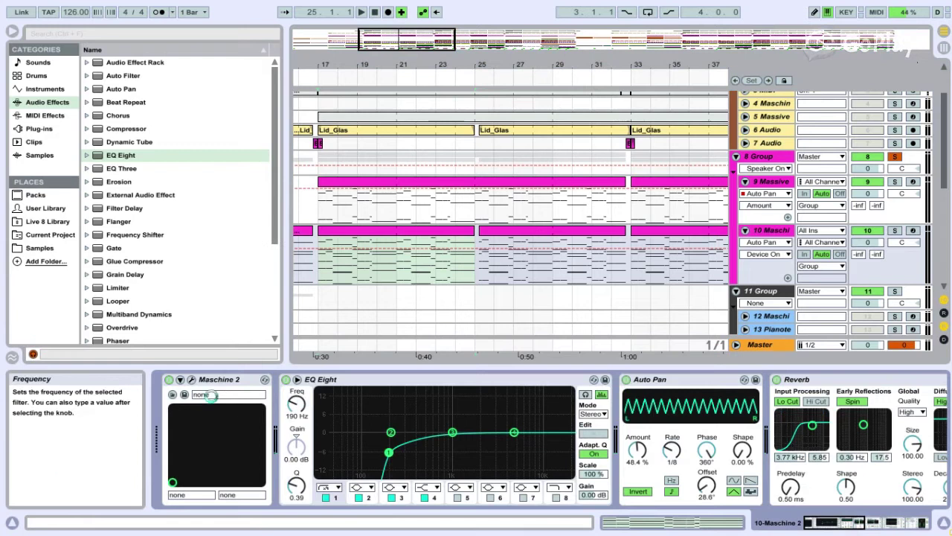
click(192, 380)
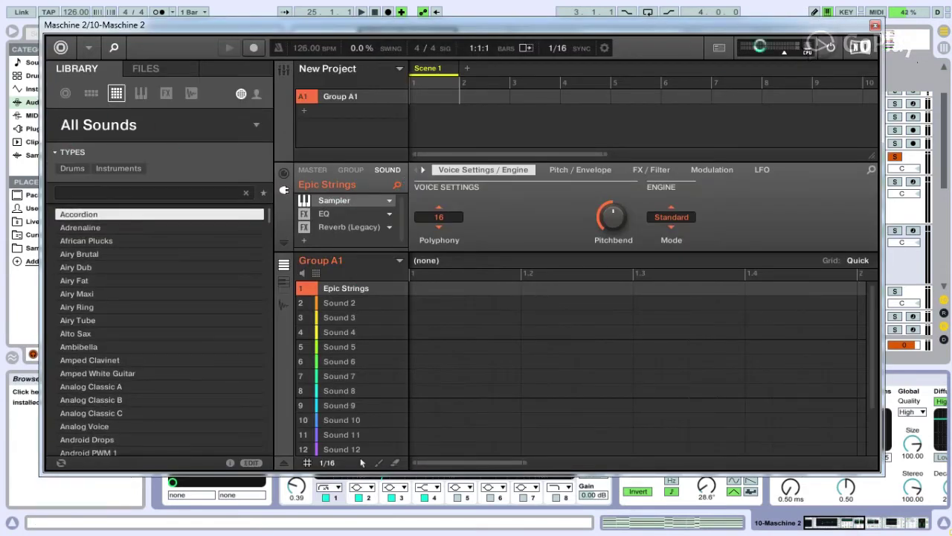
click(875, 26)
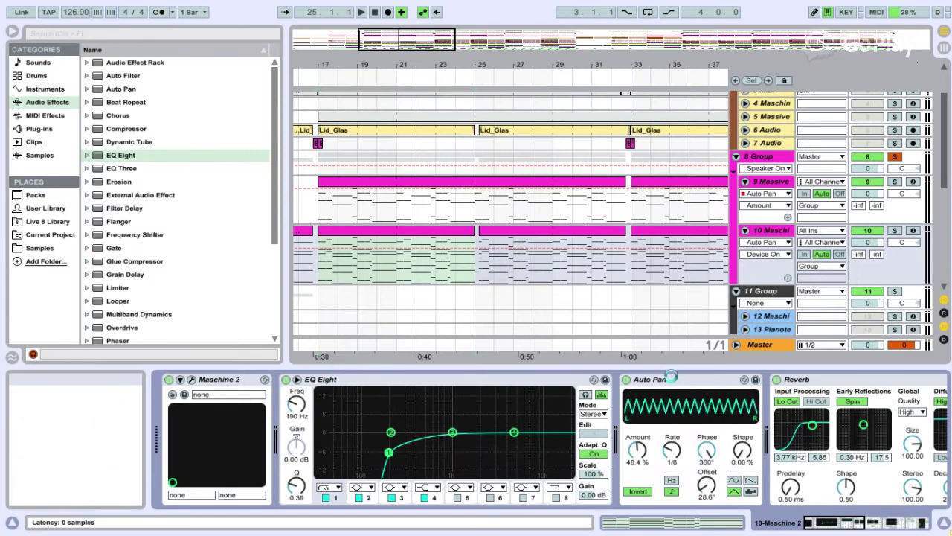
Select the Auto Pan on the 10 Maschine track, audition the track soloed from bar 17, and unsolo it
click(670, 380)
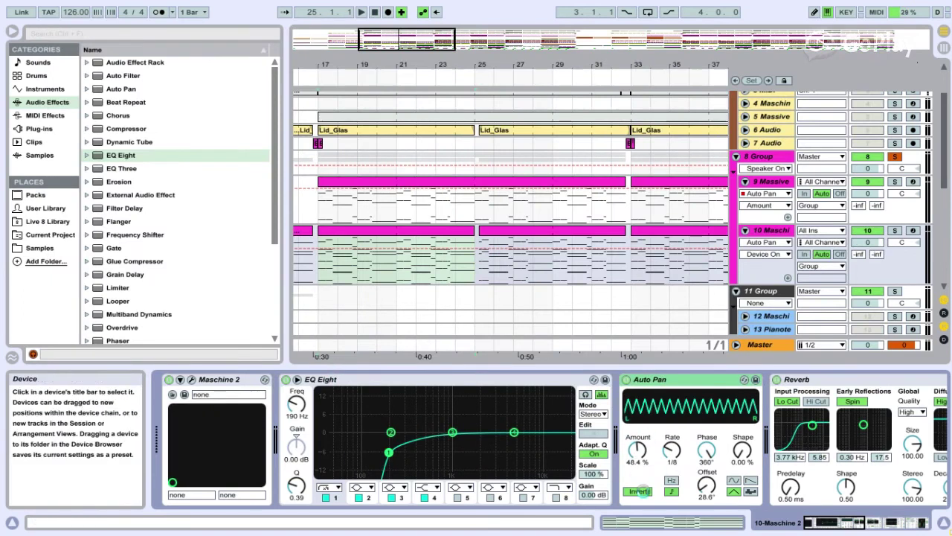
click(895, 230)
key(space)
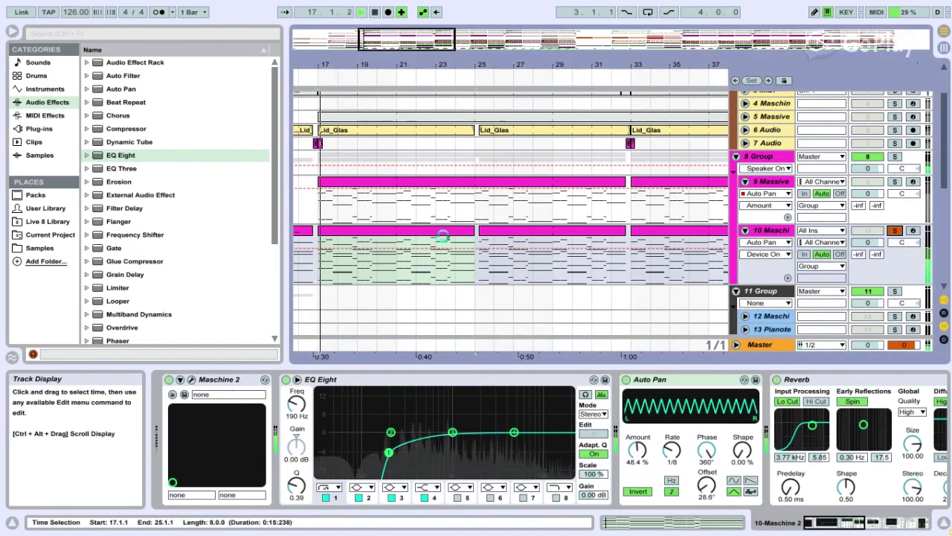
click(895, 229)
key(space)
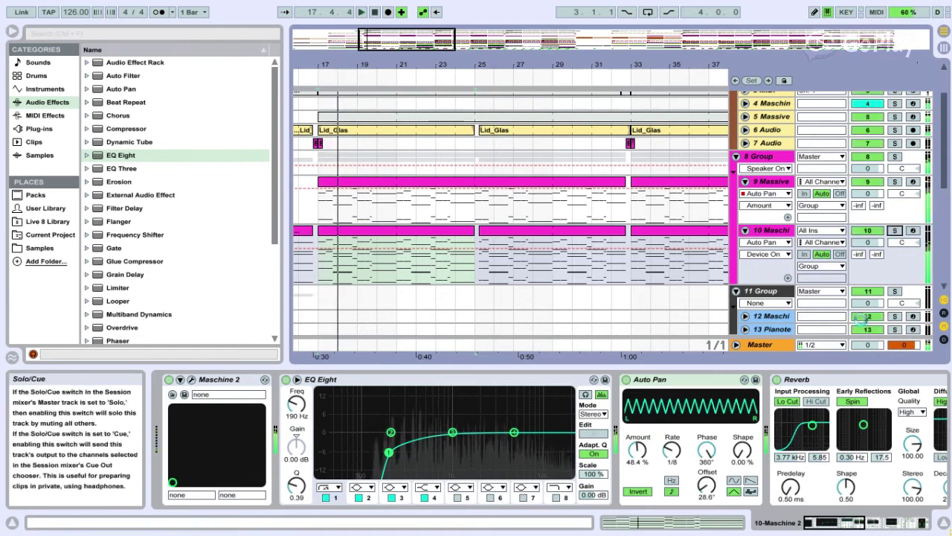
Examine the Reverb, Auto Filter and sidechain Compressor on 10 Maschine, and the Reverb and Compressor on 9 Massive
click(800, 380)
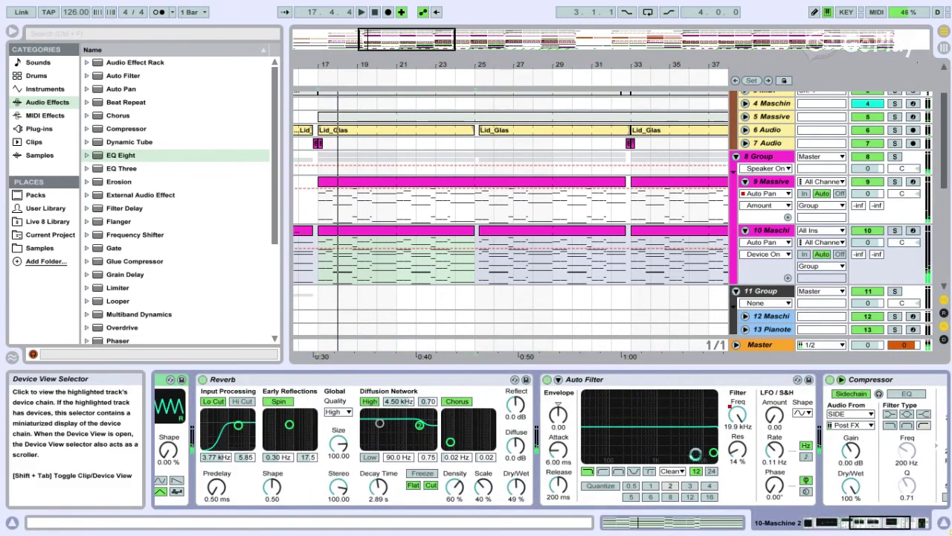
drag(870, 523, 917, 523)
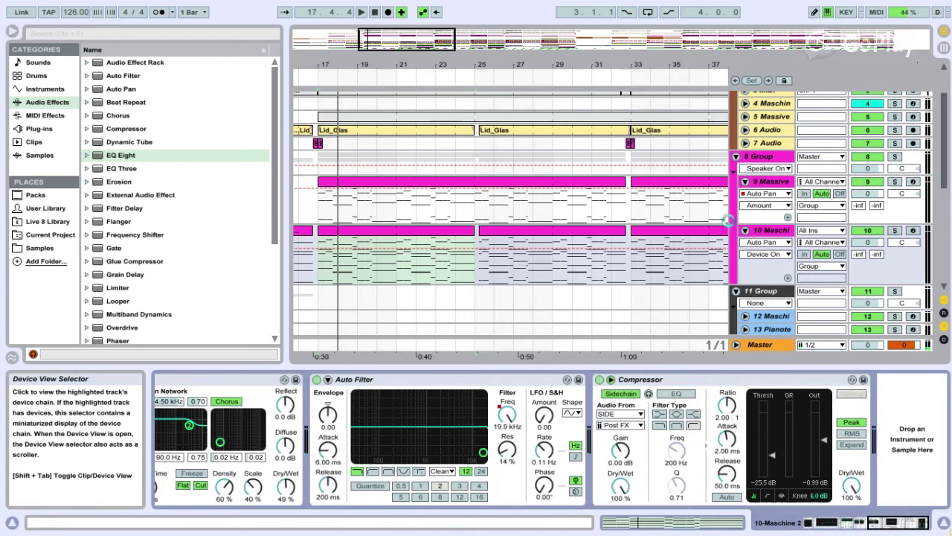
click(774, 181)
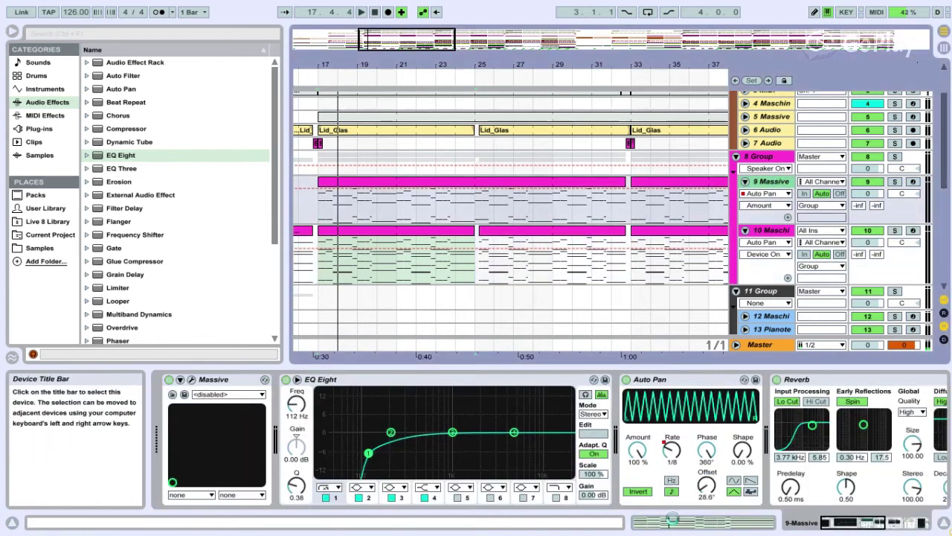
click(904, 523)
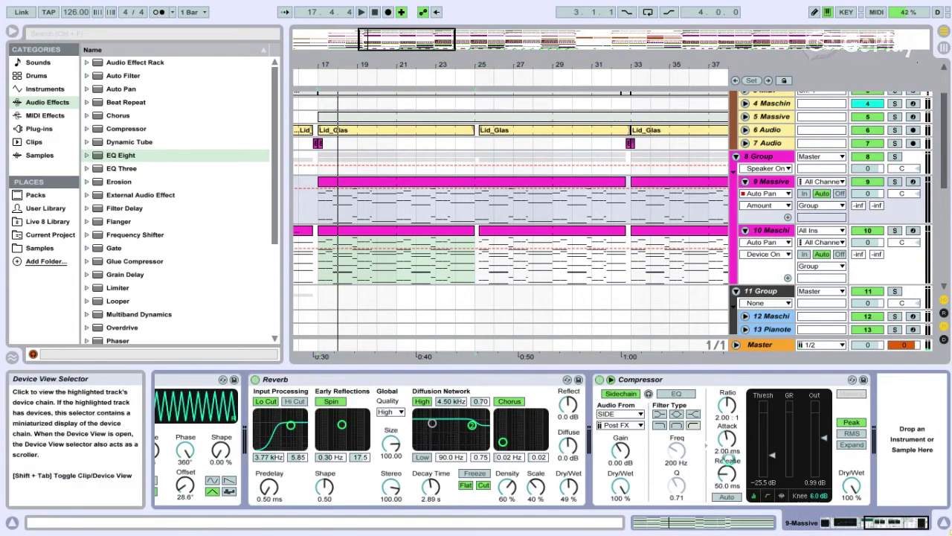
Show the 8 Group's effect chain, audition the group soloed from bar 17, and unsolo it
click(752, 171)
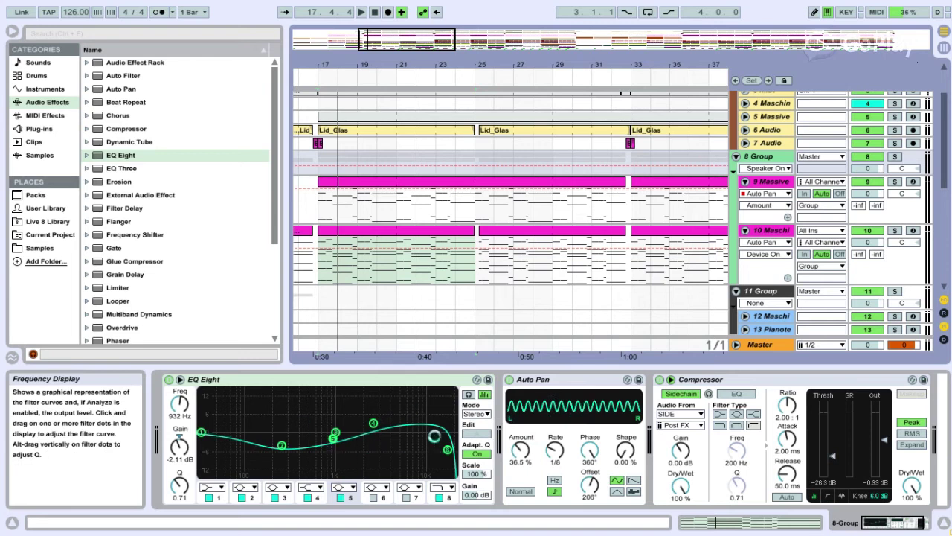
scroll(640, 238, up, 2)
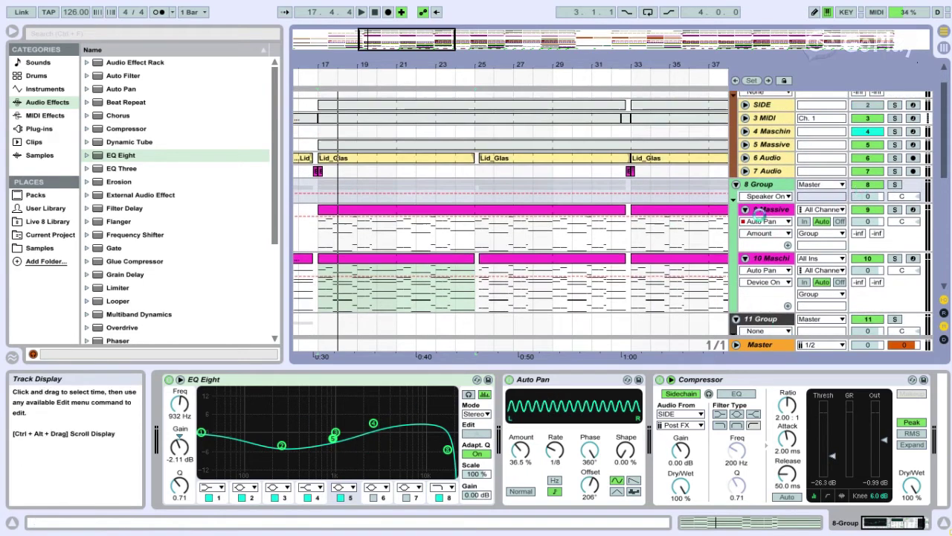
click(895, 184)
scroll(471, 249, up, 1)
key(space)
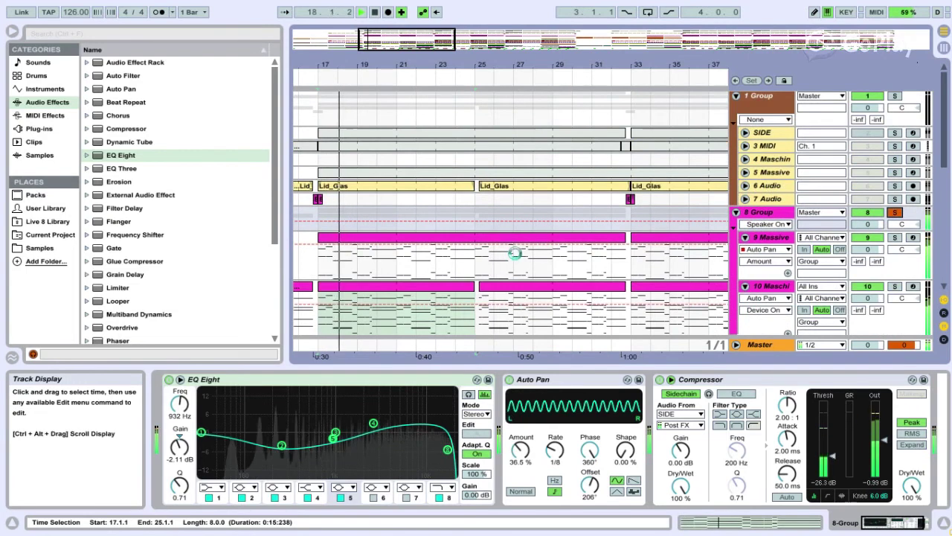
key(space)
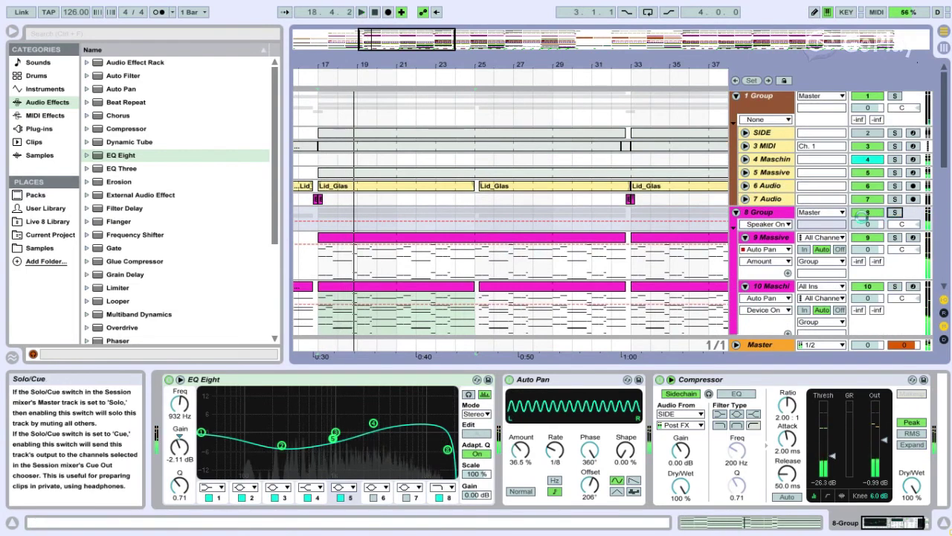
Solo the 1 Group, view the 4 Maschine track's drum kit in its Maschine 2 plug-in window, and select the 3 MIDI track
click(895, 212)
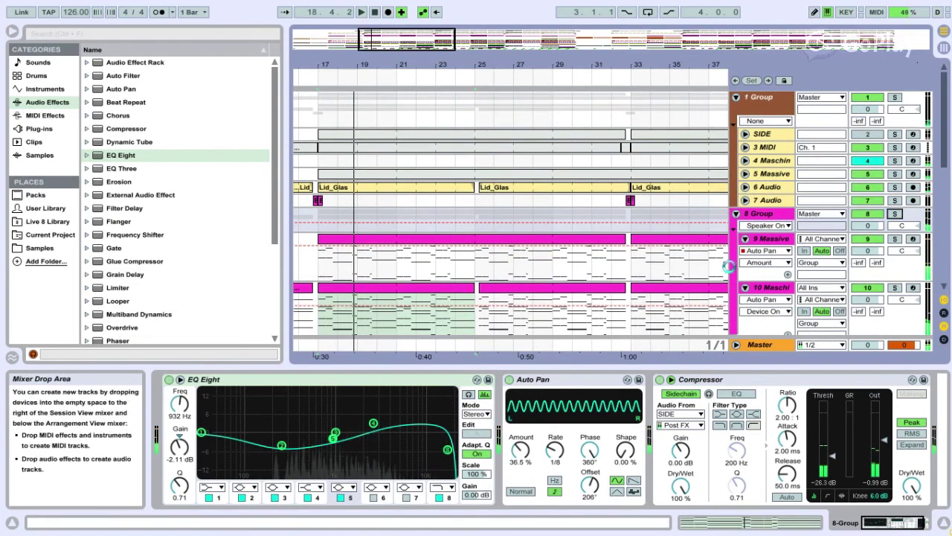
click(895, 96)
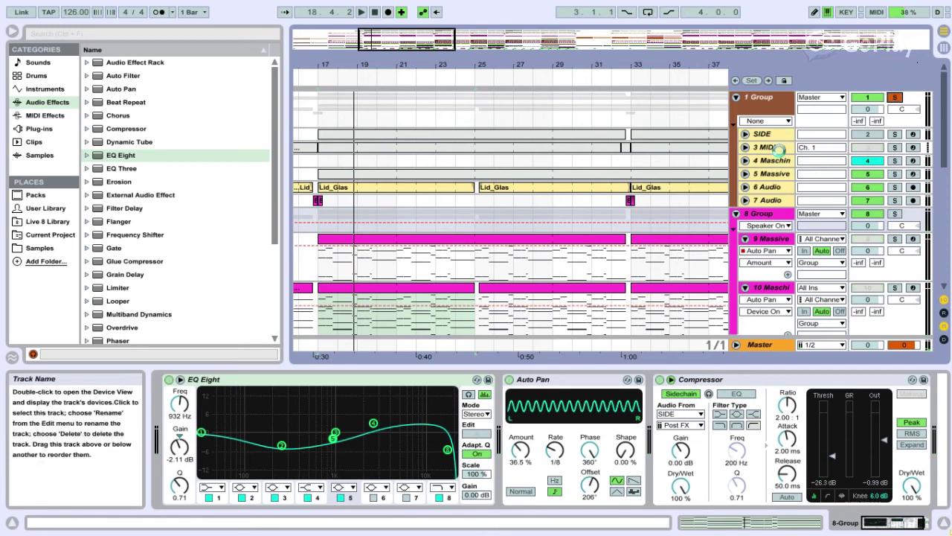
click(772, 160)
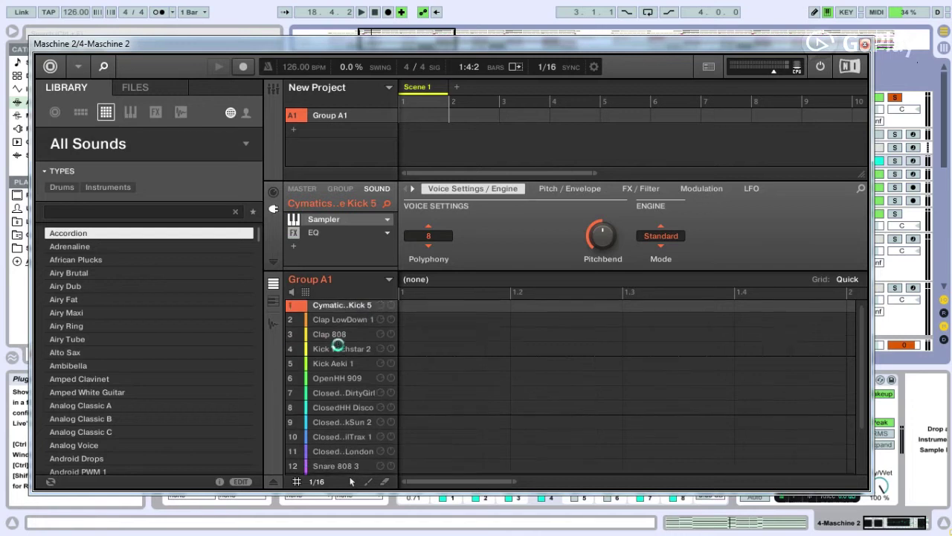
scroll(372, 354, down, 1)
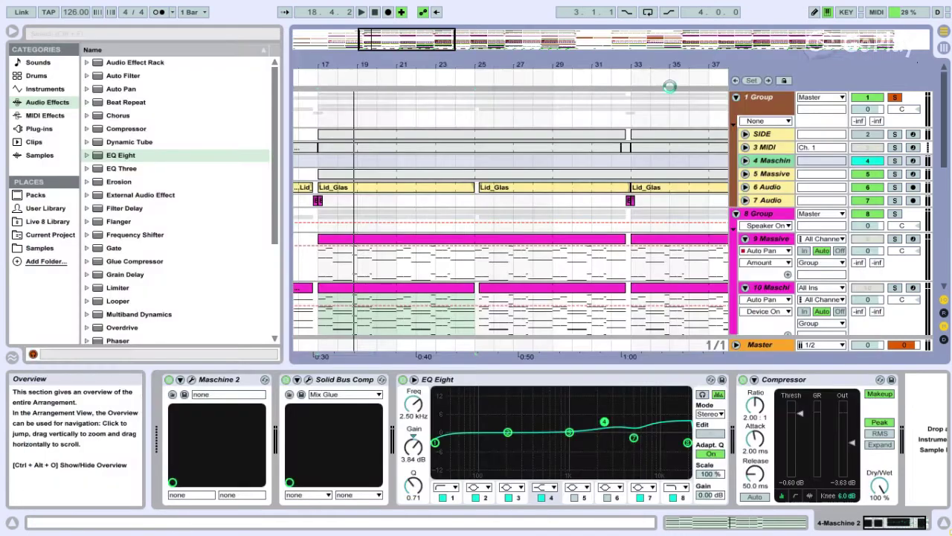
click(422, 147)
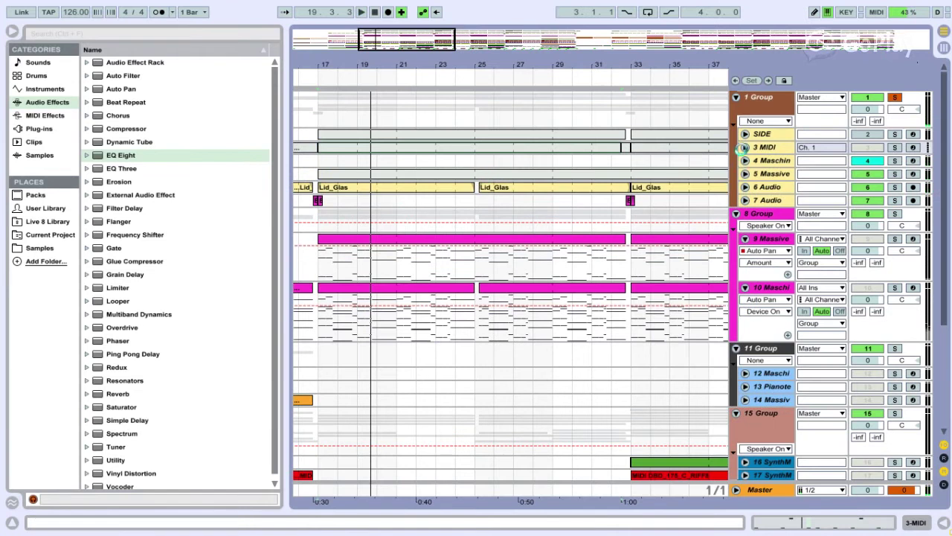
Unfold the 5 Massive track, audition it soloed from bar 17, and select its MIDI clip
click(745, 174)
click(895, 173)
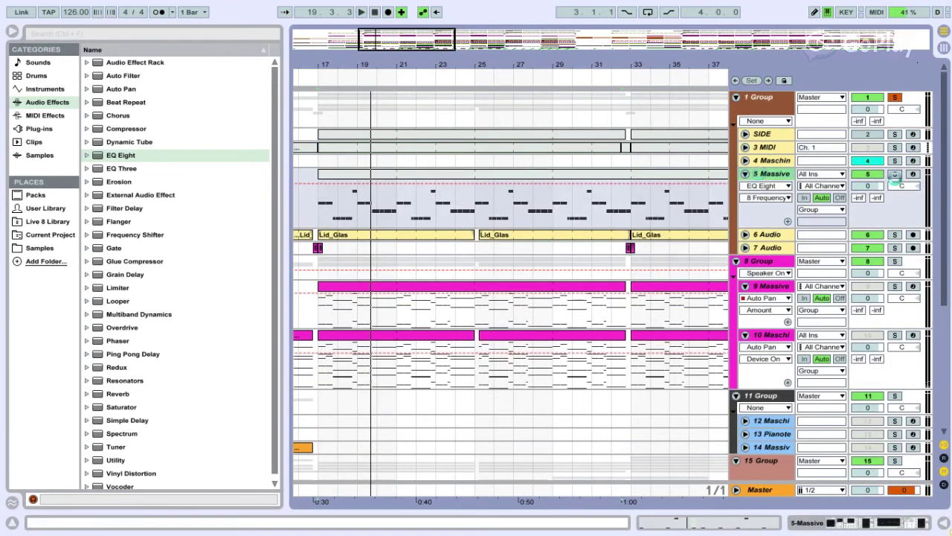
key(space)
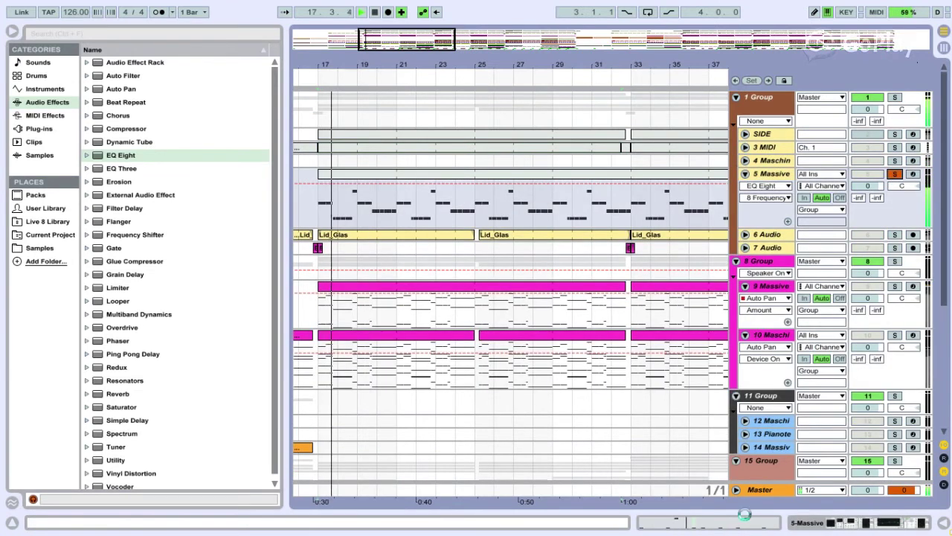
key(space)
click(438, 186)
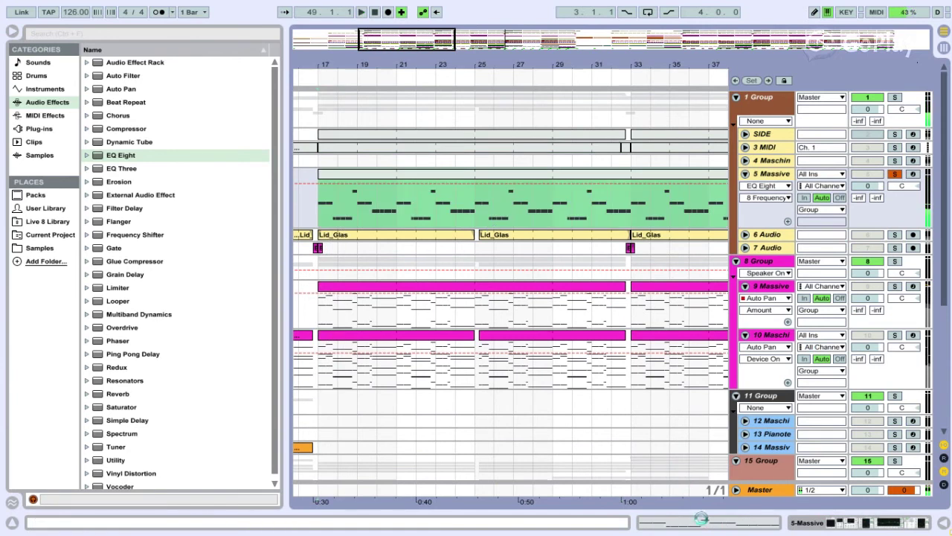
Examine the effect chain on 5 Massive, from Overdrive to the sidechain Compressor, selecting band 2 of its EQ Eight
click(831, 522)
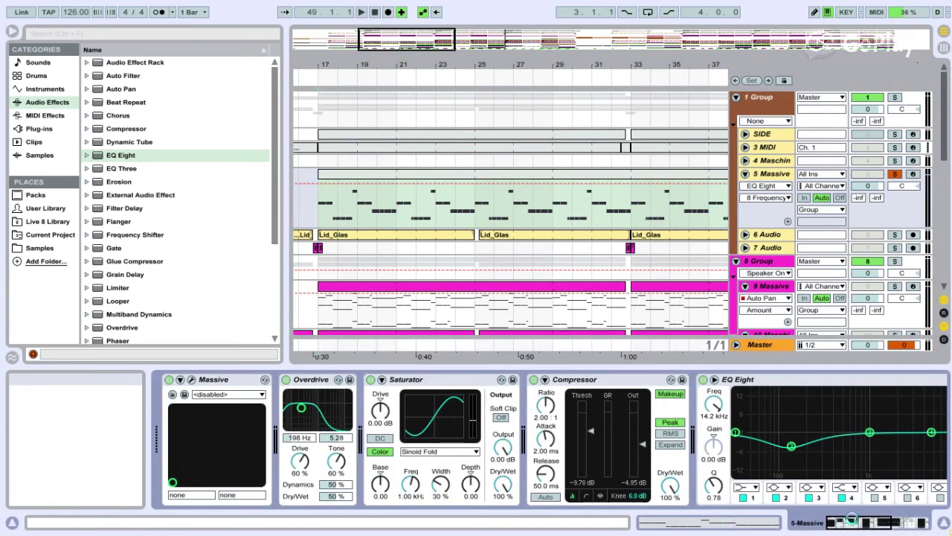
click(885, 523)
click(406, 446)
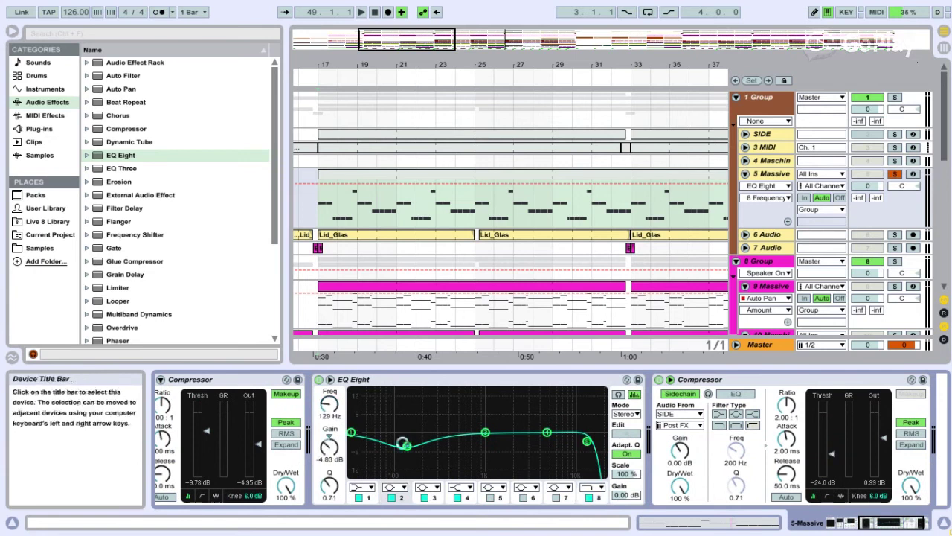
click(863, 522)
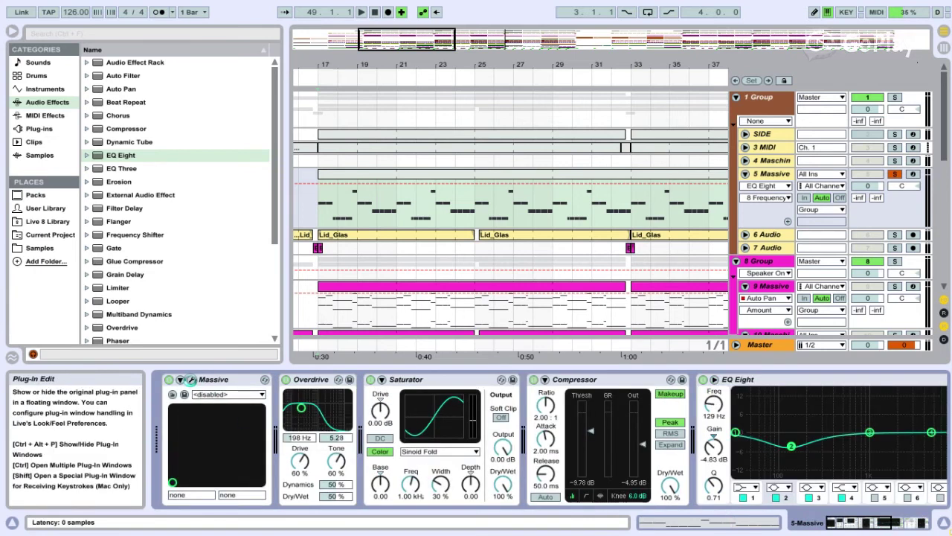
View the oscillator settings and the 4 Env envelope in 5 Massive's plug-in window, and close the window
click(191, 380)
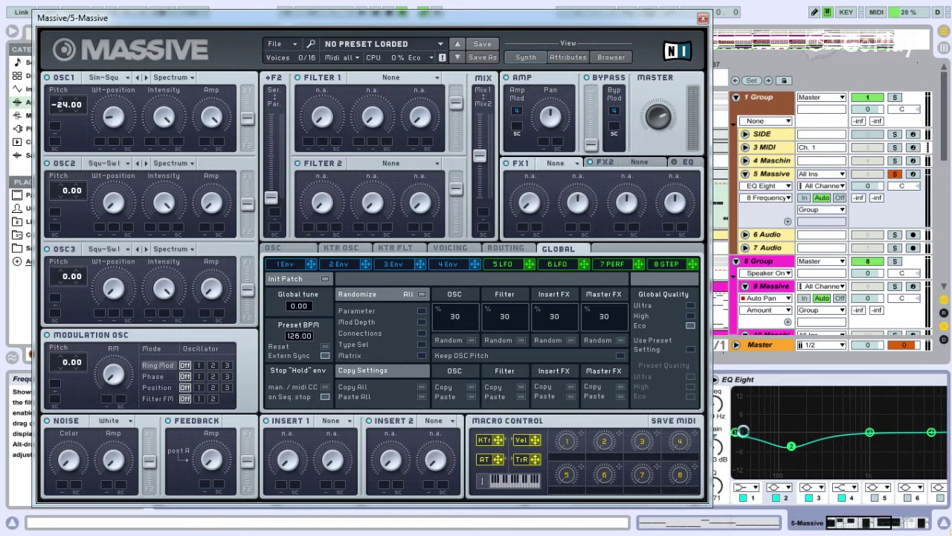
mouse_move(595, 20)
mouse_down()
mouse_move(523, 12)
mouse_move(608, 23)
mouse_up()
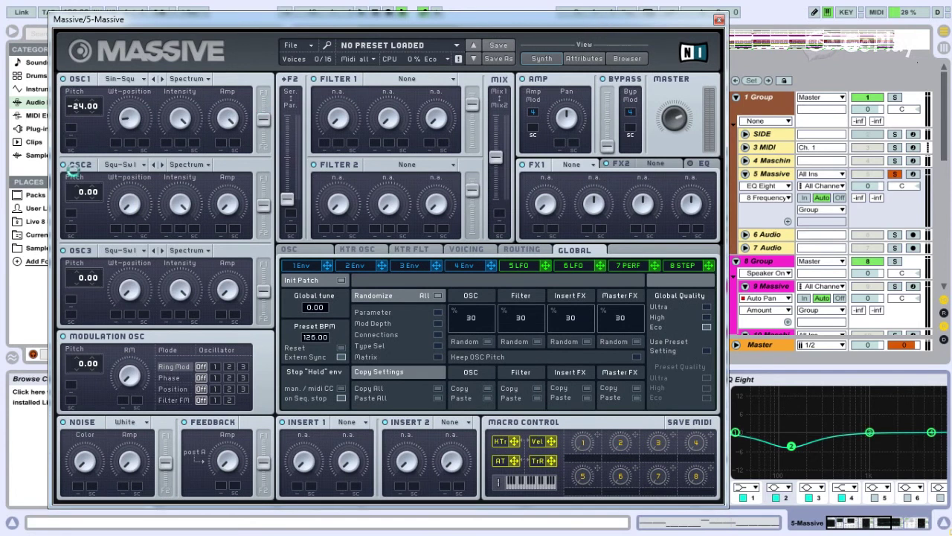
click(217, 201)
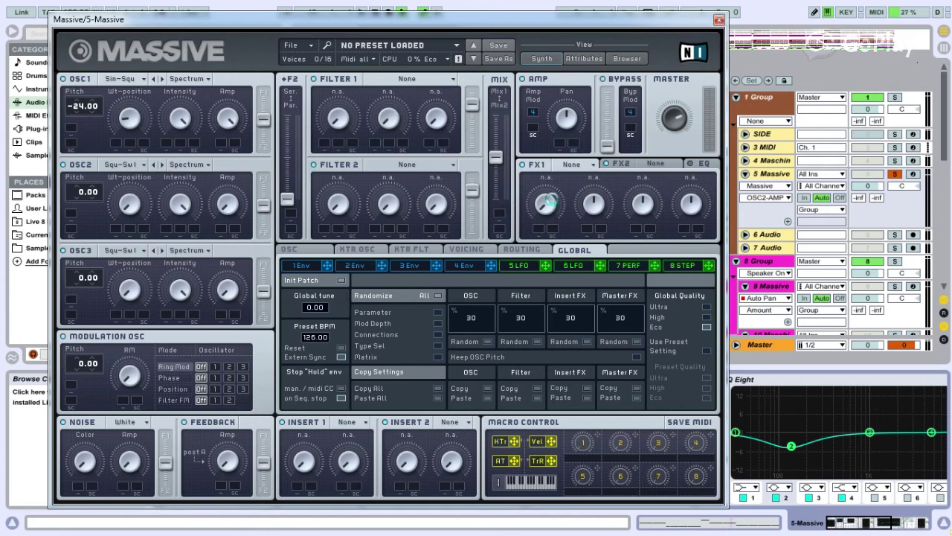
click(460, 265)
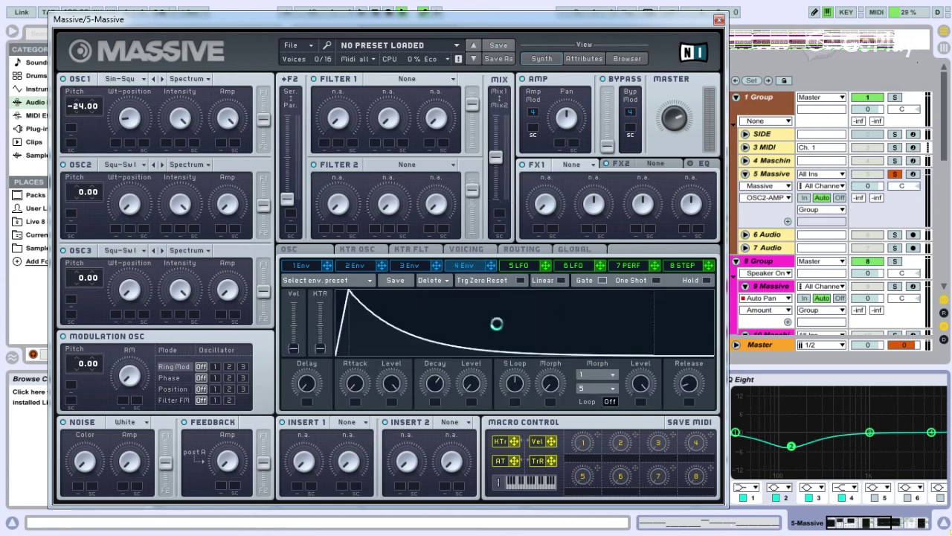
click(717, 19)
Show the effects on 6 Audio, audition its Lid_Glas clip soloed from bar 17, and unsolo the track
scroll(766, 223, down, 3)
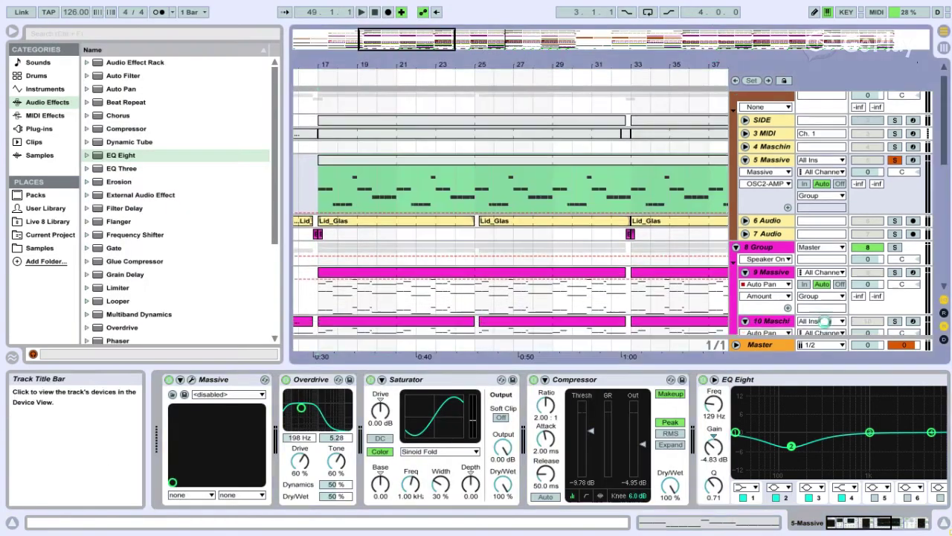
click(398, 216)
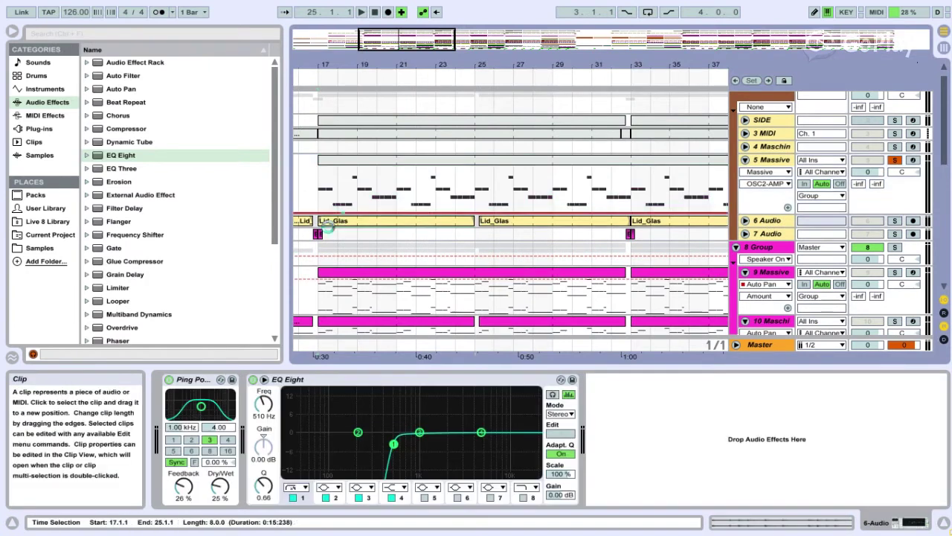
drag(447, 34, 445, 37)
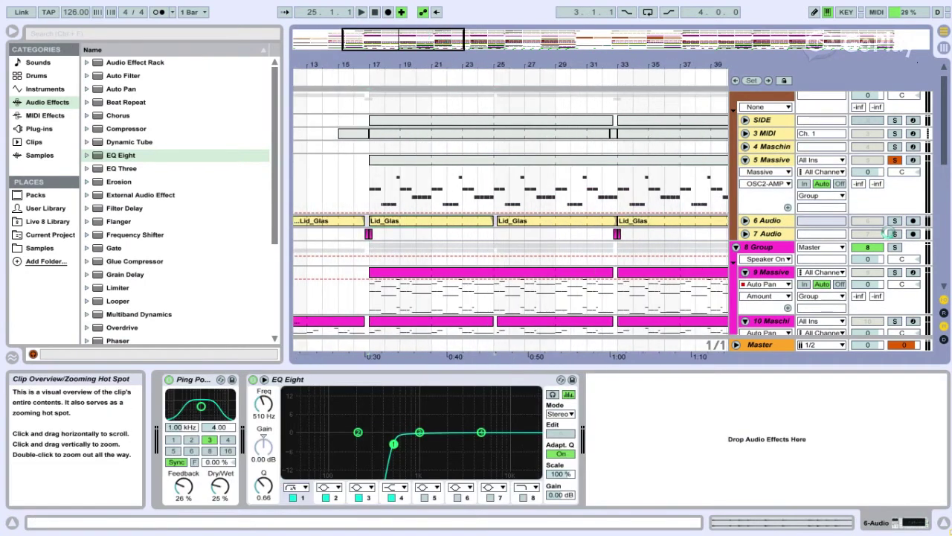
click(372, 186)
key(space)
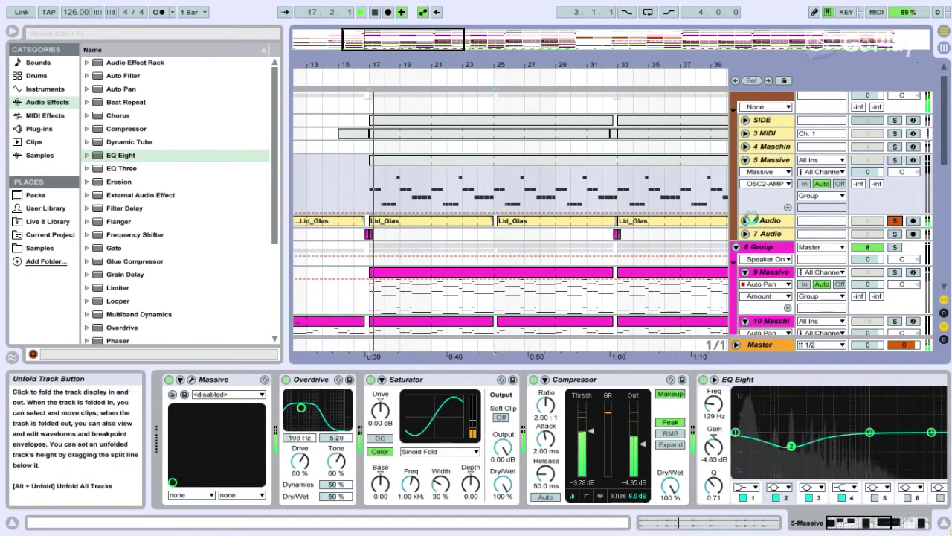
click(745, 221)
click(745, 220)
key(space)
scroll(573, 187, down, 2)
scroll(581, 186, up, 3)
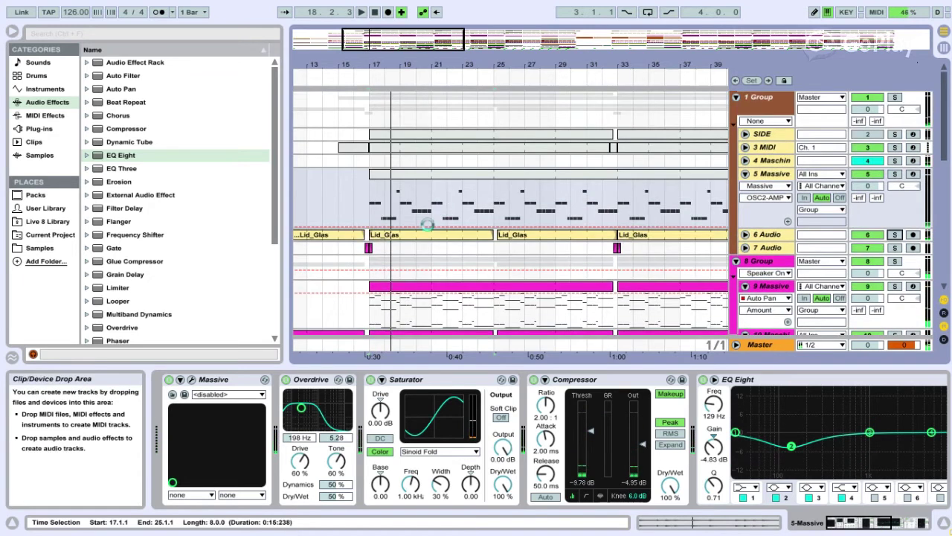
Look over the lower tracks, hide the device chain, audition the mix with the 15 Group muted, and reactivate the group
scroll(524, 182, down, 8)
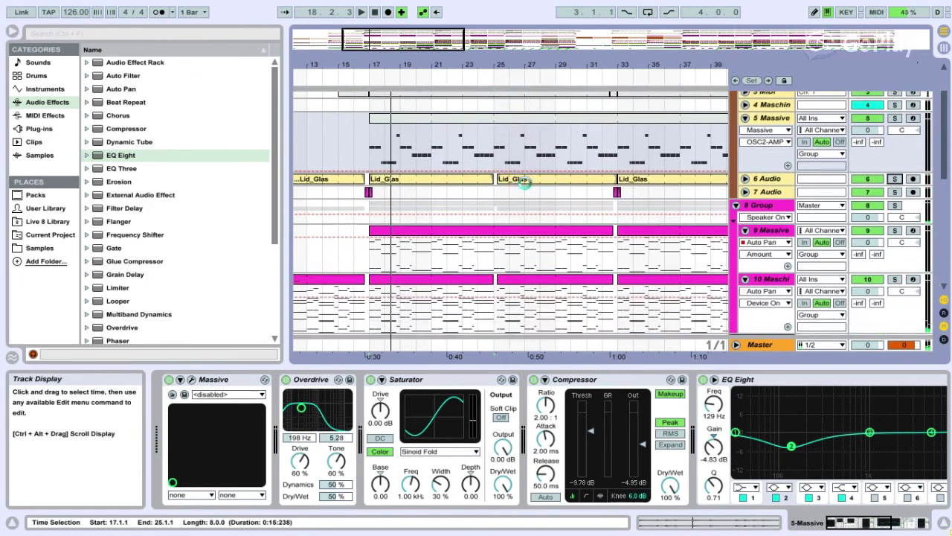
scroll(525, 182, down, 3)
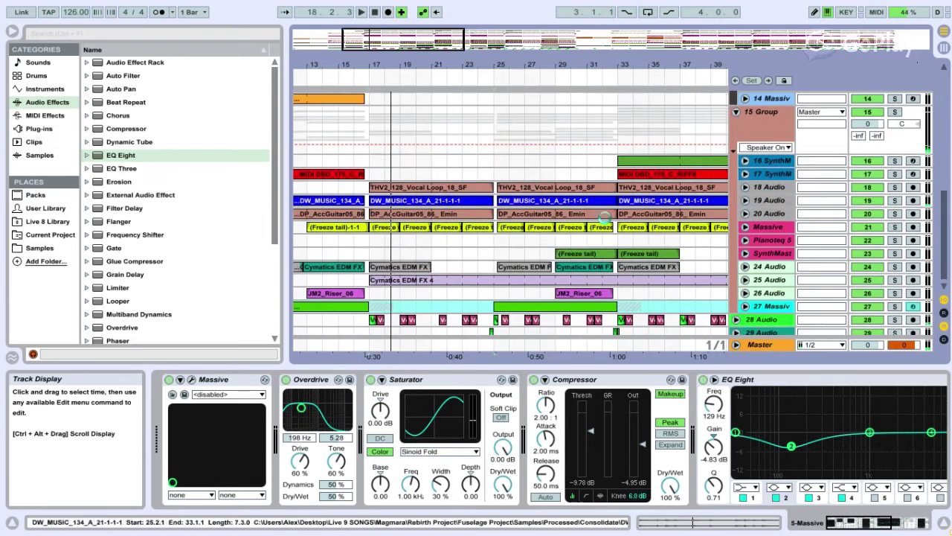
click(943, 522)
scroll(782, 312, up, 3)
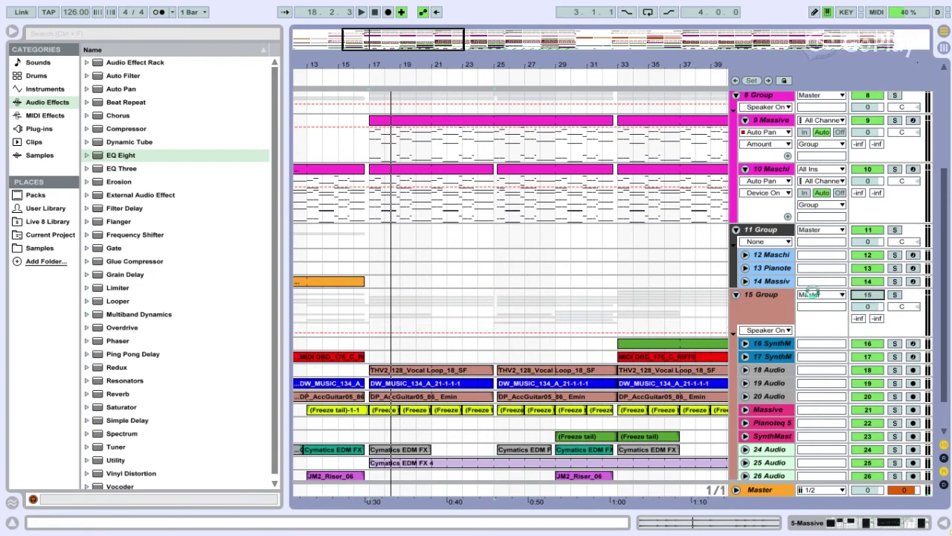
scroll(528, 272, up, 5)
key(space)
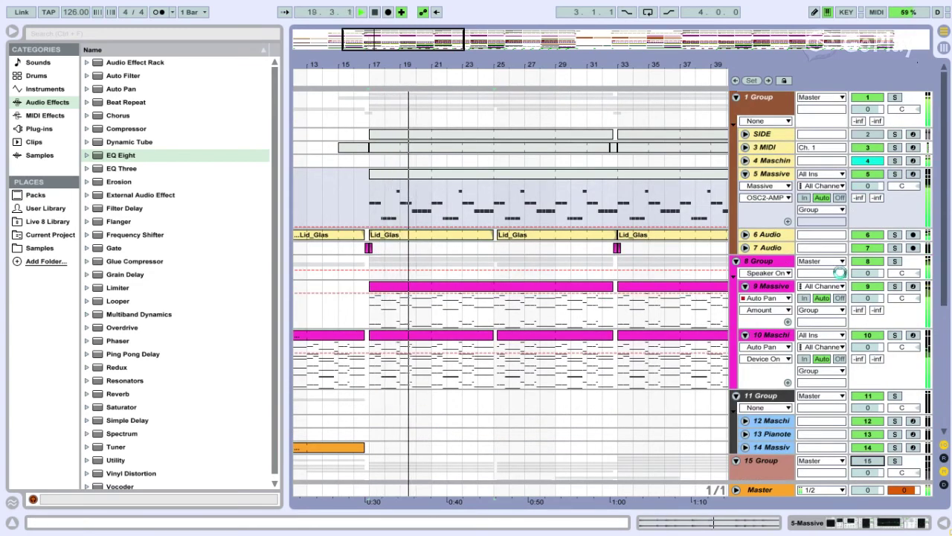
scroll(672, 284, down, 5)
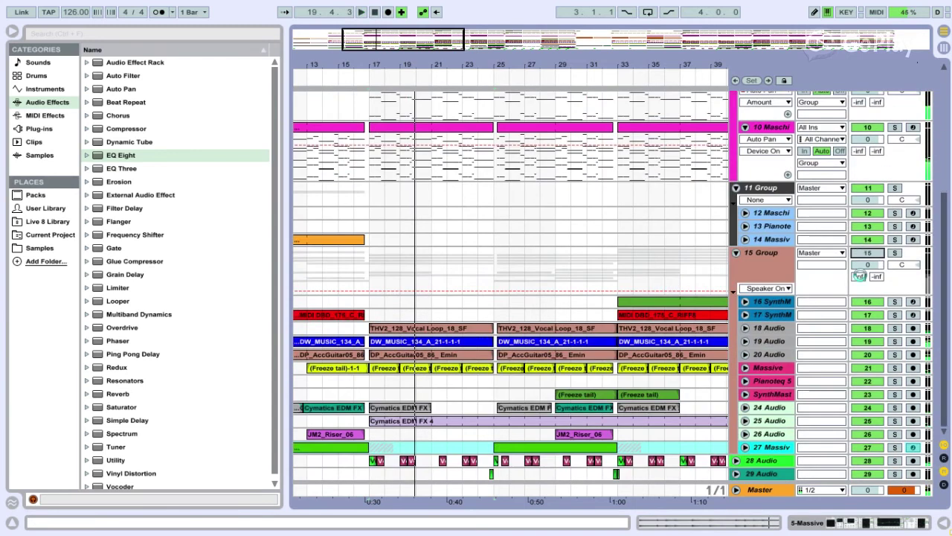
key(space)
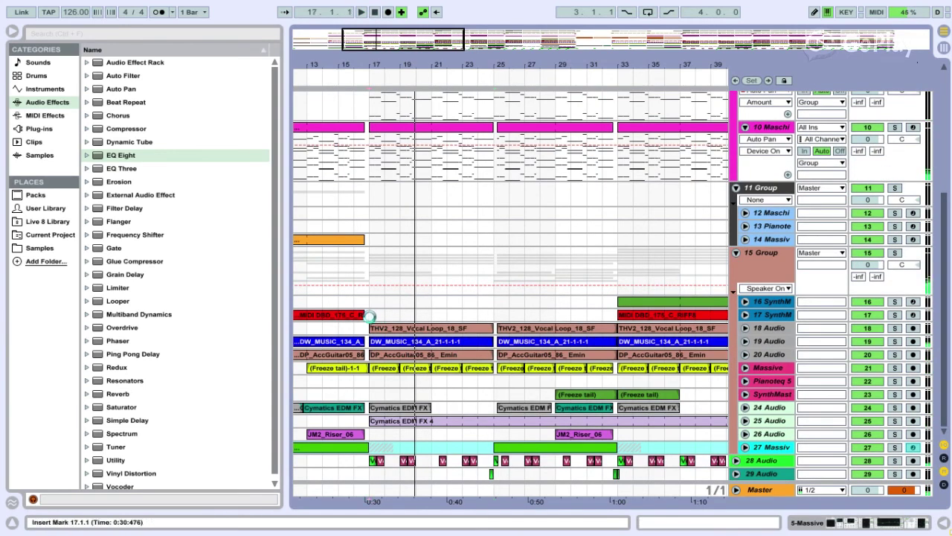
Audition the 18 Audio vocal loop and the 19 Audio DW_MUSIC loop from bar 17, soloing each in turn
click(372, 314)
click(895, 327)
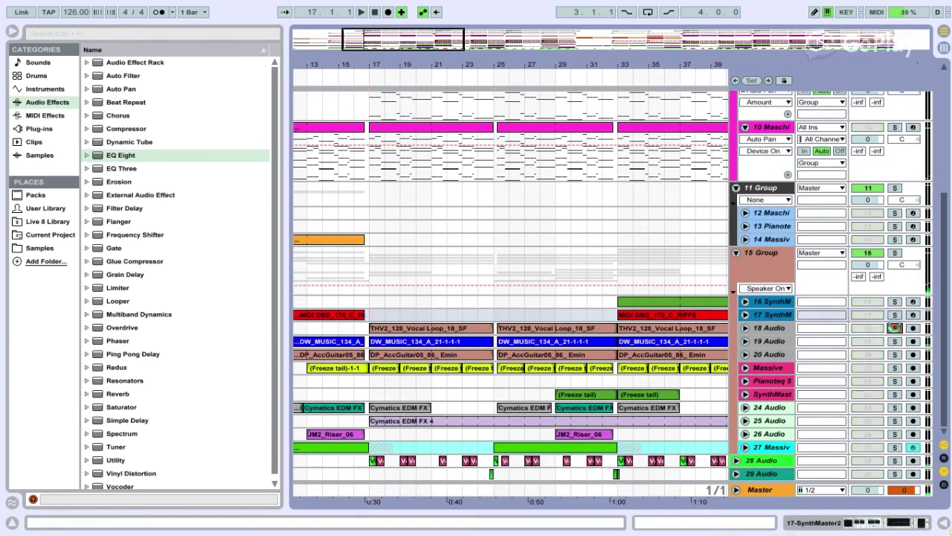
click(802, 332)
key(space)
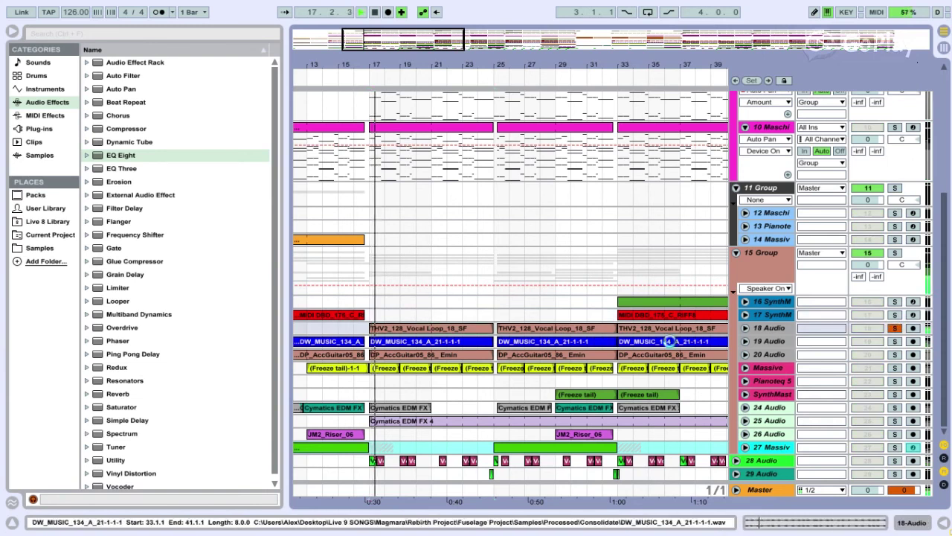
click(893, 341)
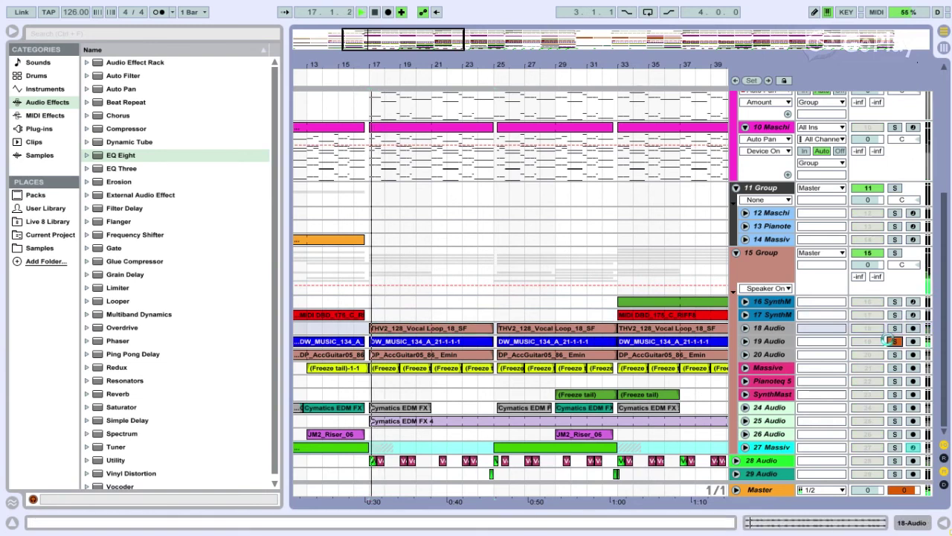
key(space)
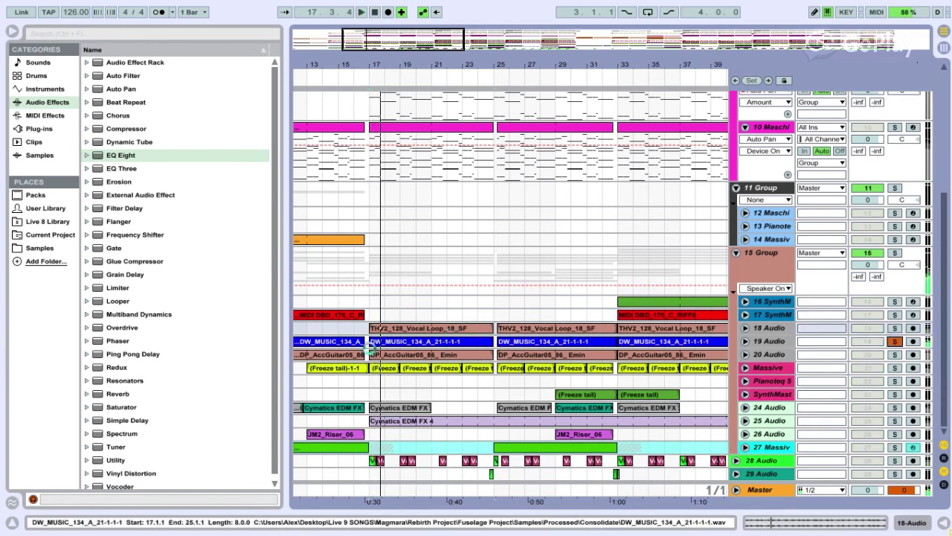
Show 19 Audio's effect chain, audition the loop with Ping Pong Delay and Reverb bypassed, and re-enable both effects
click(434, 338)
click(851, 523)
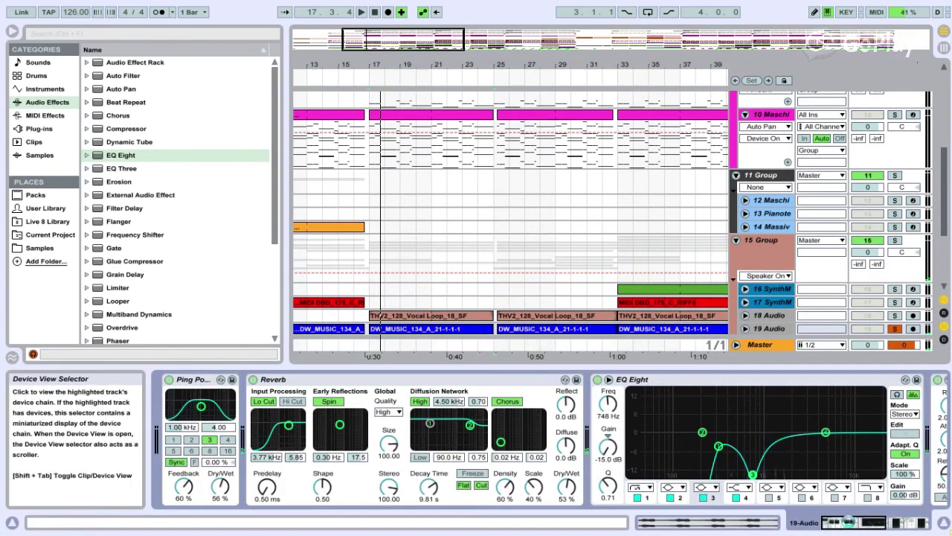
click(253, 381)
key(space)
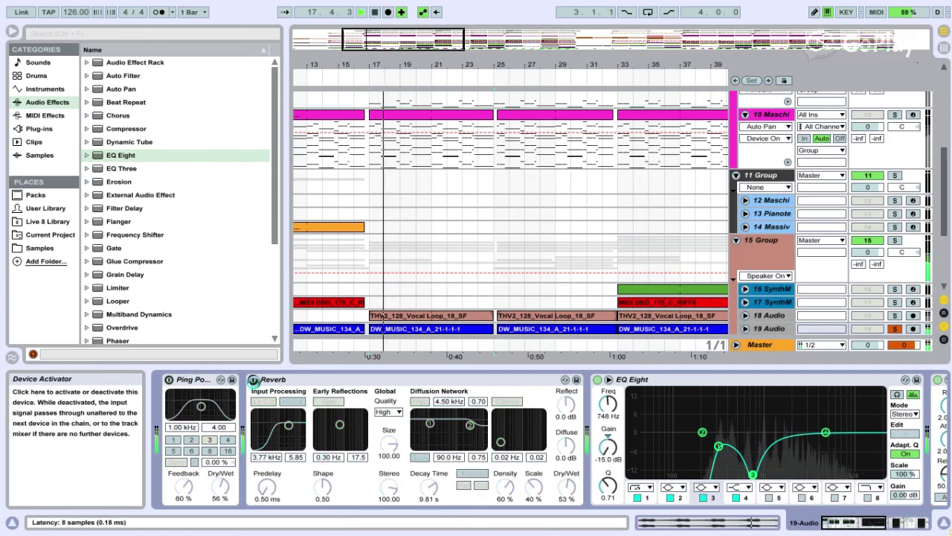
key(space)
click(254, 381)
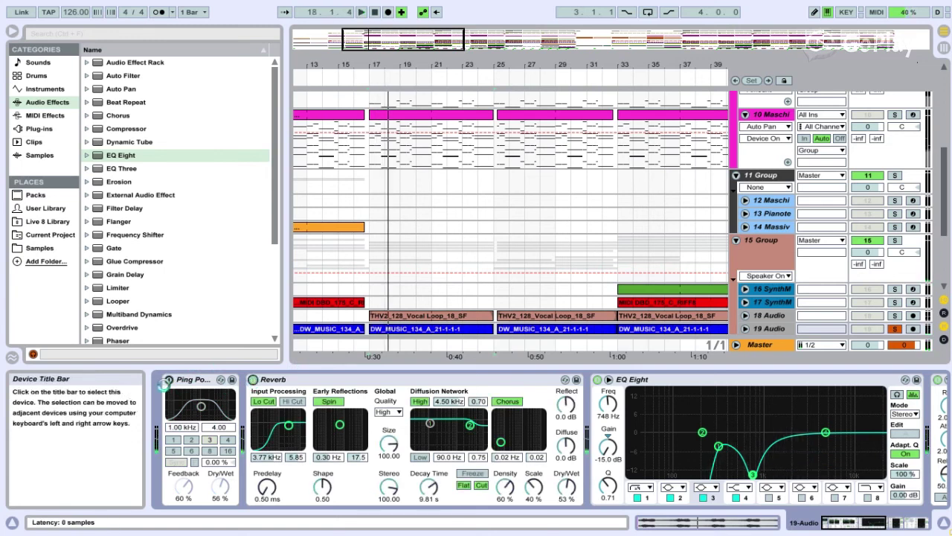
click(169, 379)
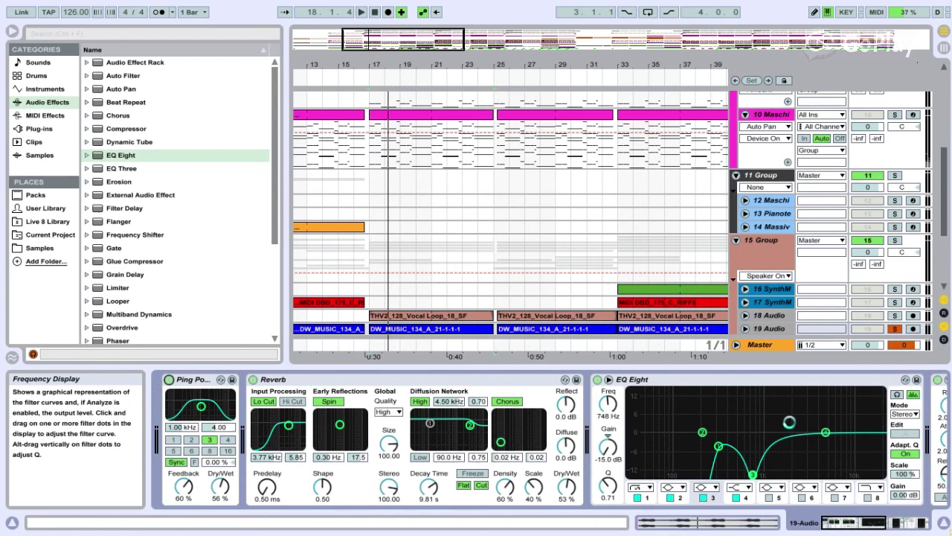
Point out the band 3 dip in 19 Audio's EQ Eight and show the two Compressors that follow it
drag(747, 465, 753, 440)
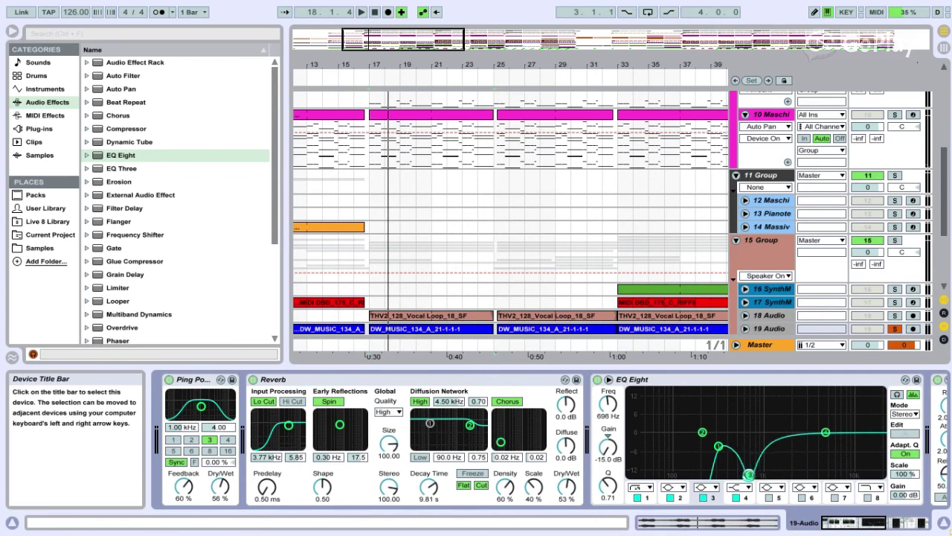
drag(748, 474, 752, 474)
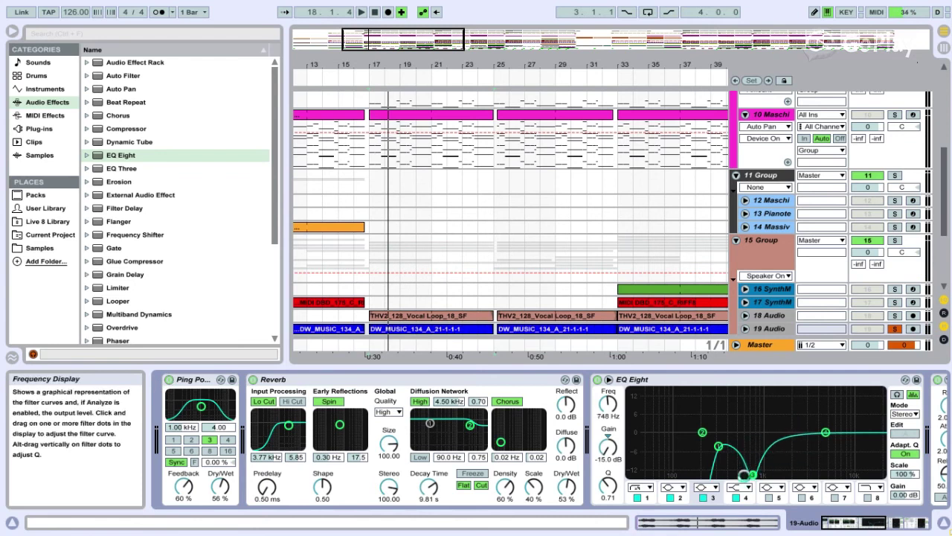
click(861, 521)
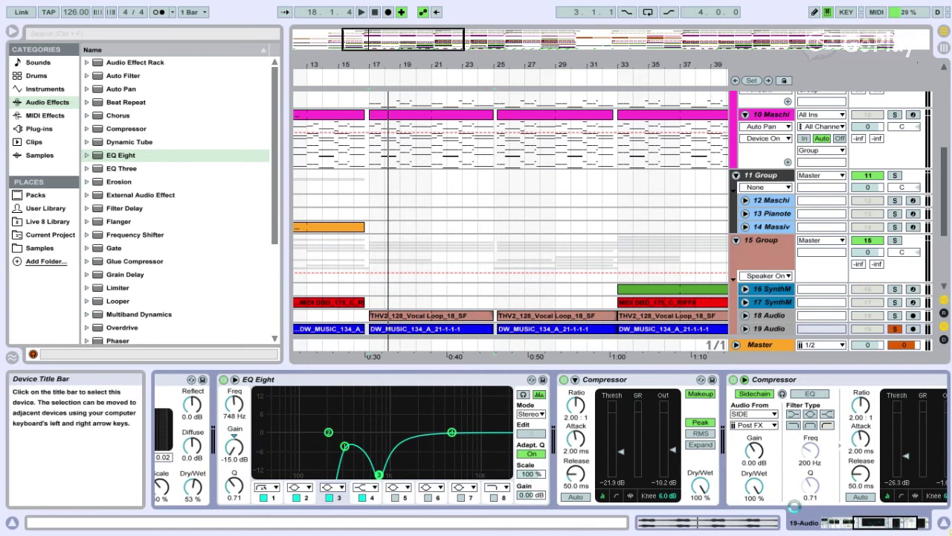
click(893, 521)
Audition the DP_AccGuitar05 loop on 20 Audio soloed from bar 17 and show its Gate, EQ Eight, Reverb and Compressor
scroll(647, 240, down, 3)
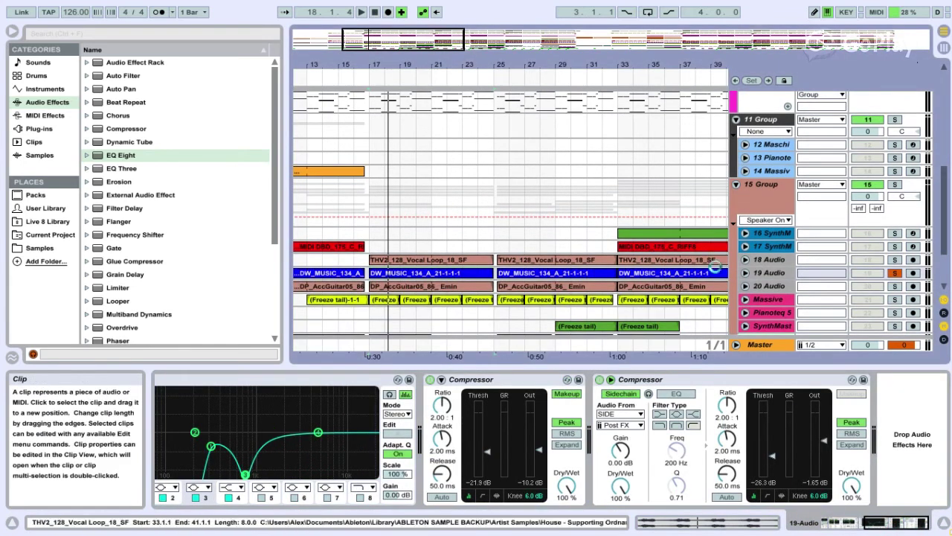
click(769, 286)
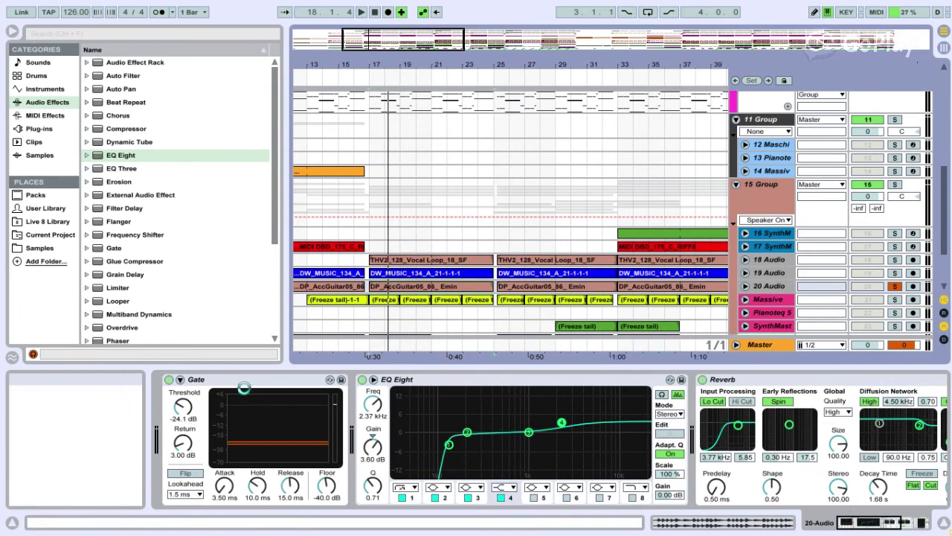
click(371, 273)
key(space)
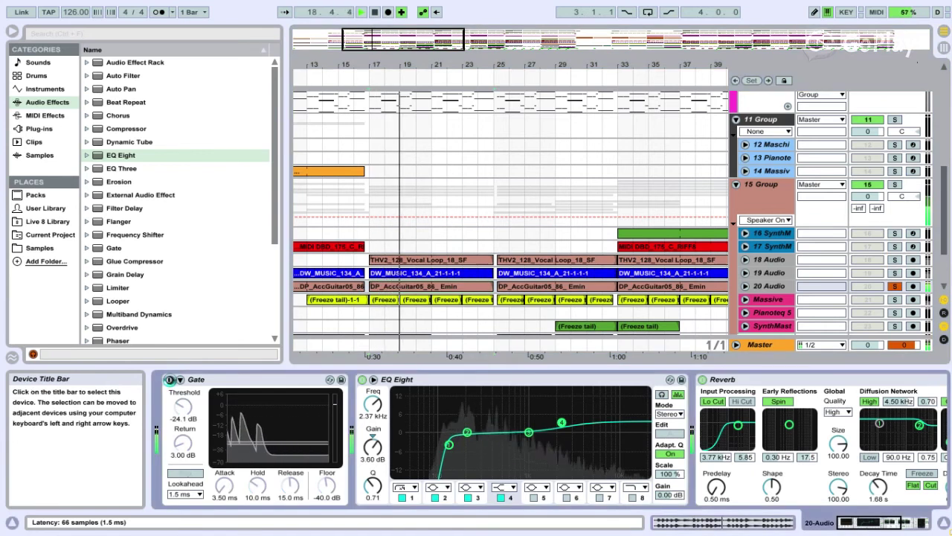
key(space)
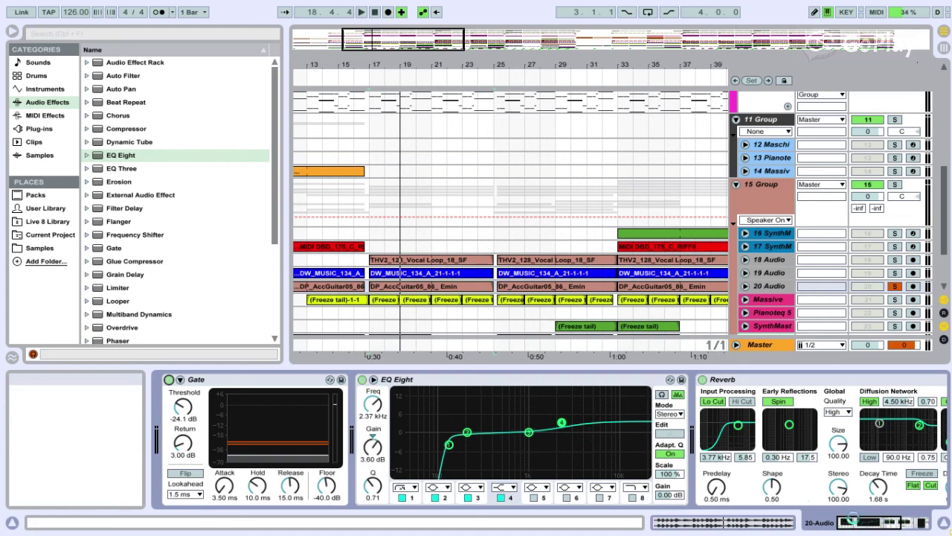
scroll(883, 495, down, 3)
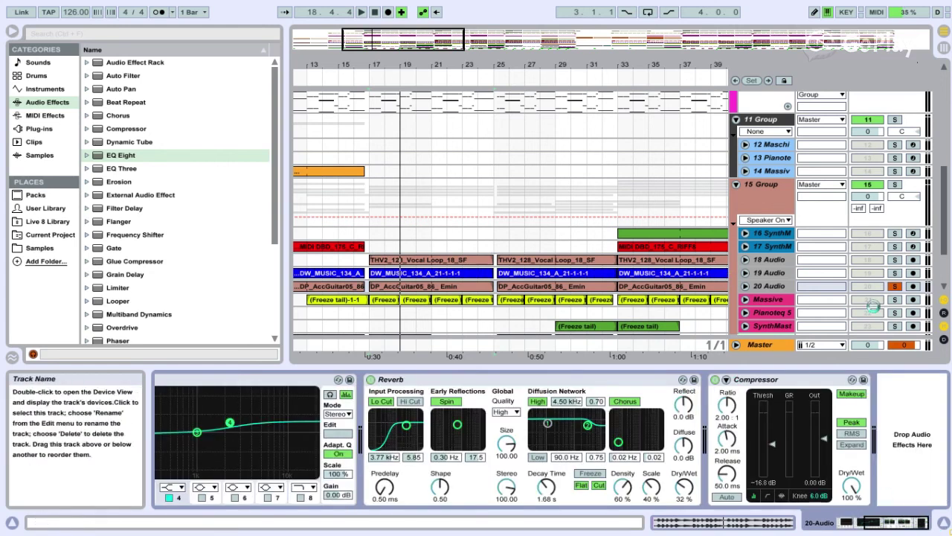
Audition the (Freeze tail) clips on the pink Massive audio track soloed from bar 17
click(395, 299)
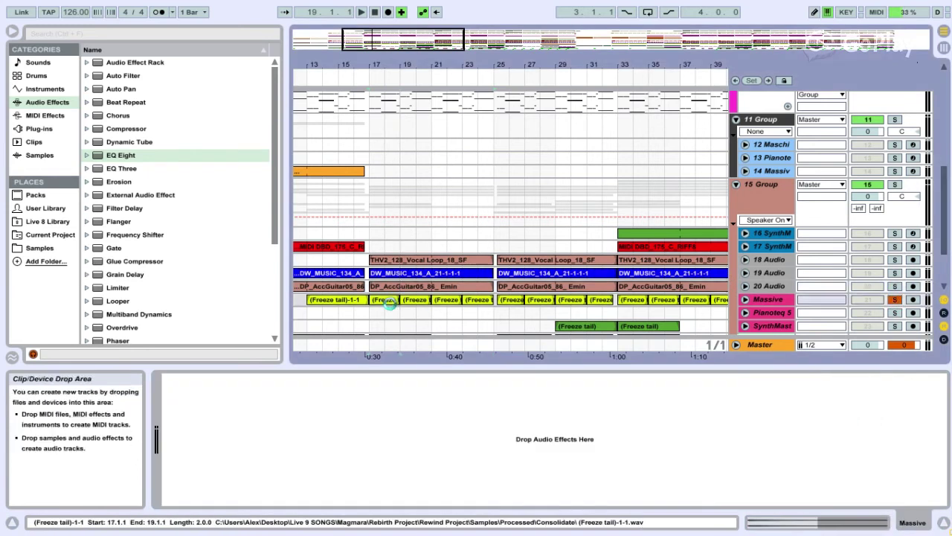
scroll(462, 299, up, 3)
scroll(461, 298, up, 2)
scroll(465, 305, down, 5)
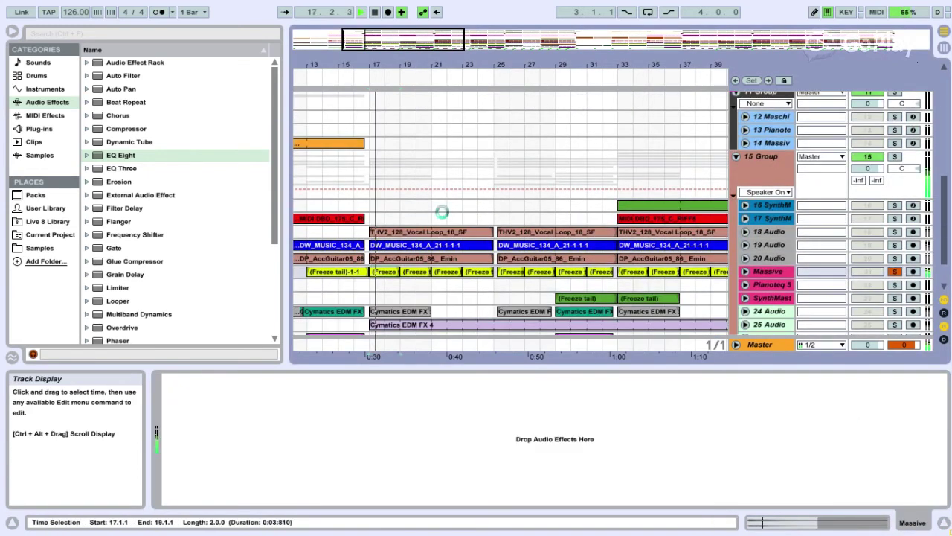
Look over the upper and lower tracks and show the Freeze Track command for a MIDI track in the 11 Group
scroll(431, 215, up, 8)
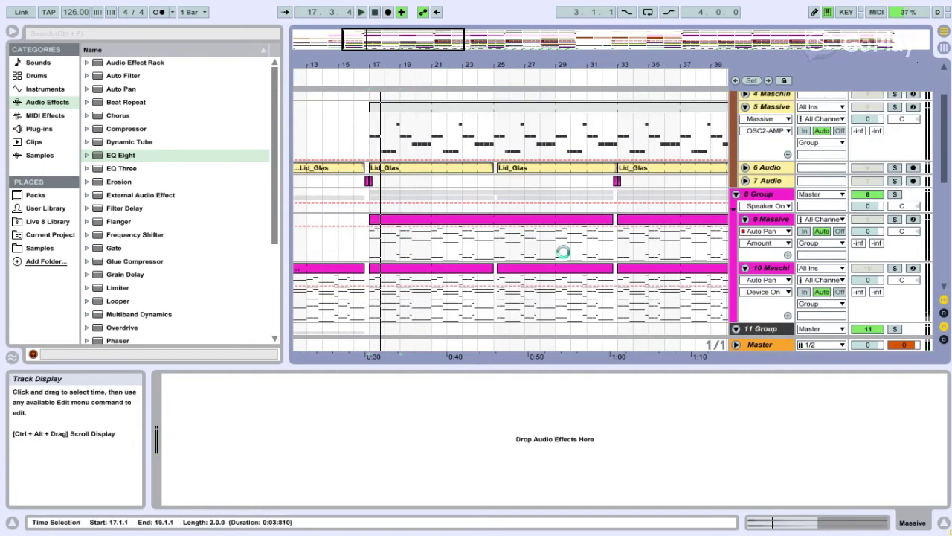
scroll(564, 253, down, 10)
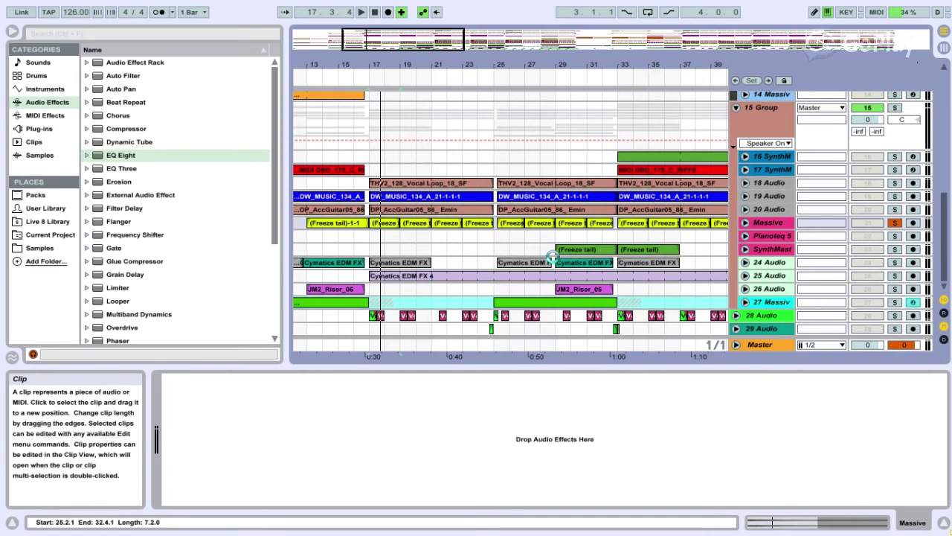
scroll(552, 257, up, 3)
right_click(779, 212)
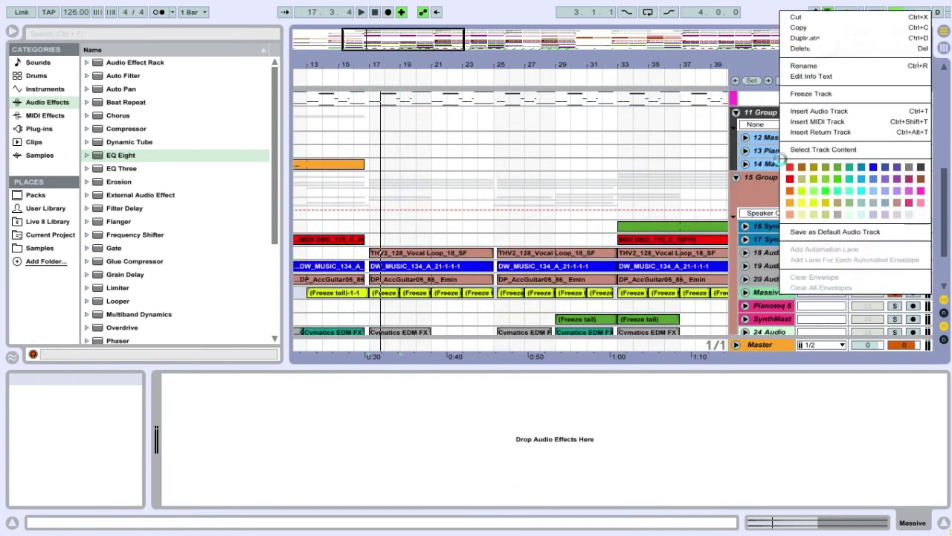
click(810, 94)
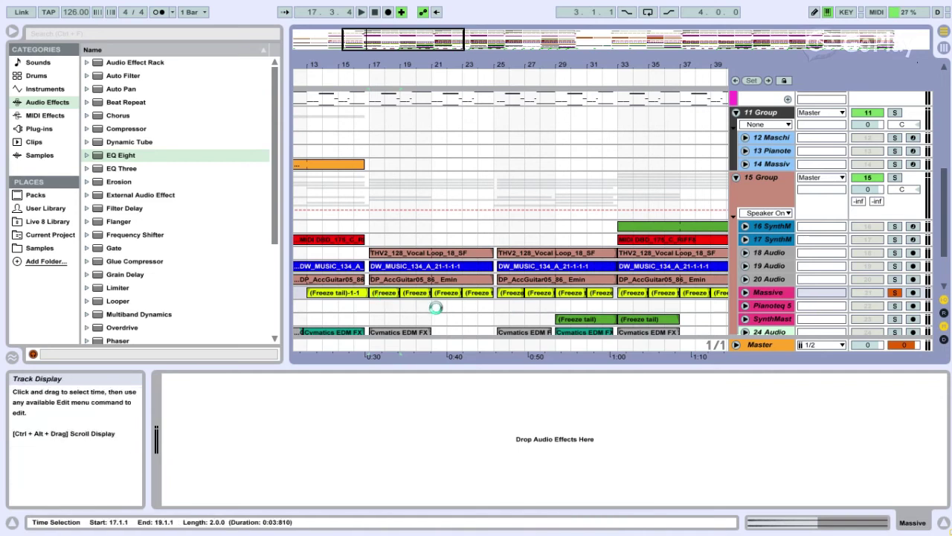
Select Massive's (Freeze tail) clips at bars 13 and 17, view the bar 17 clip's waveform, and hide the clip view
key(Left)
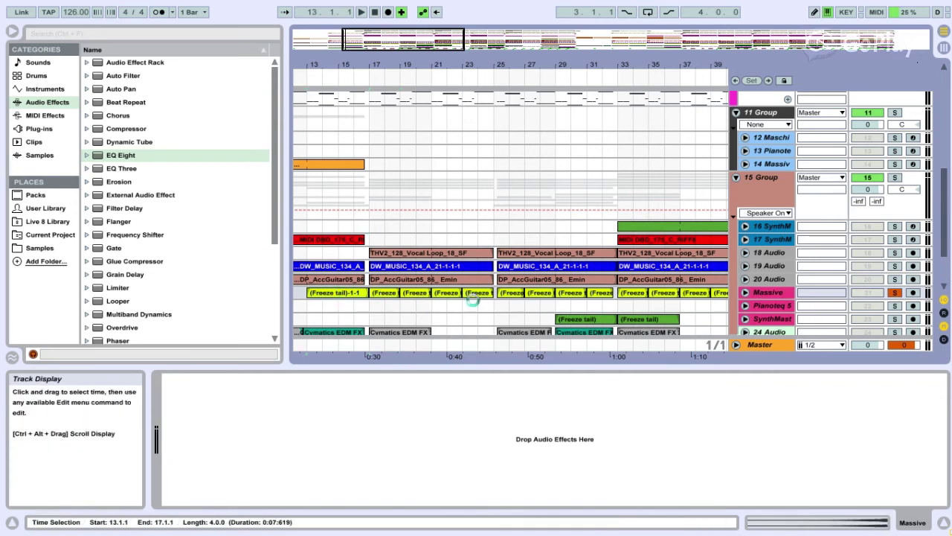
click(384, 292)
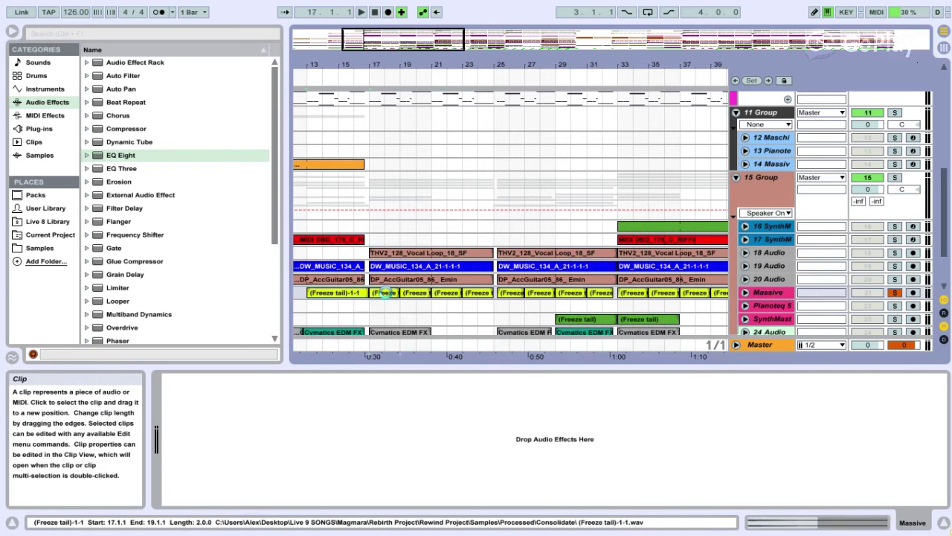
key(shift+Tab)
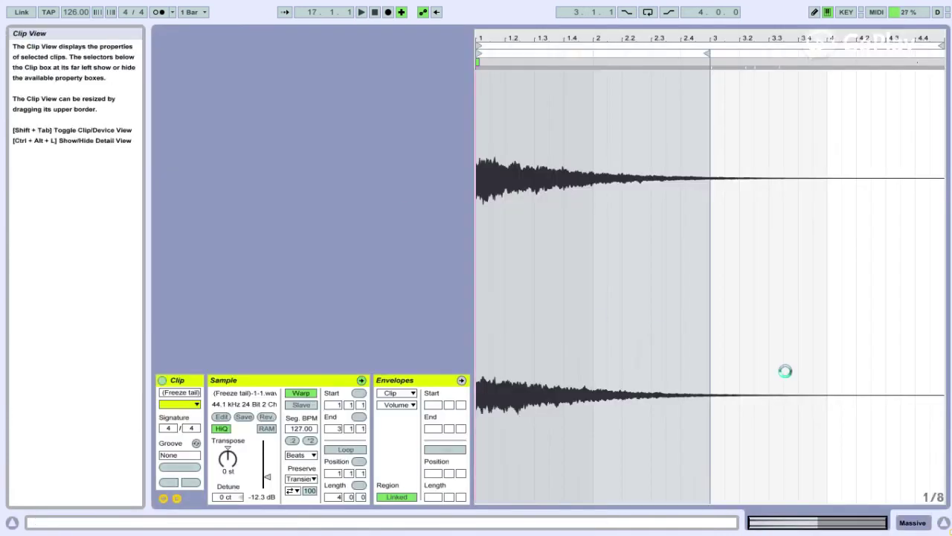
key(shift+Tab)
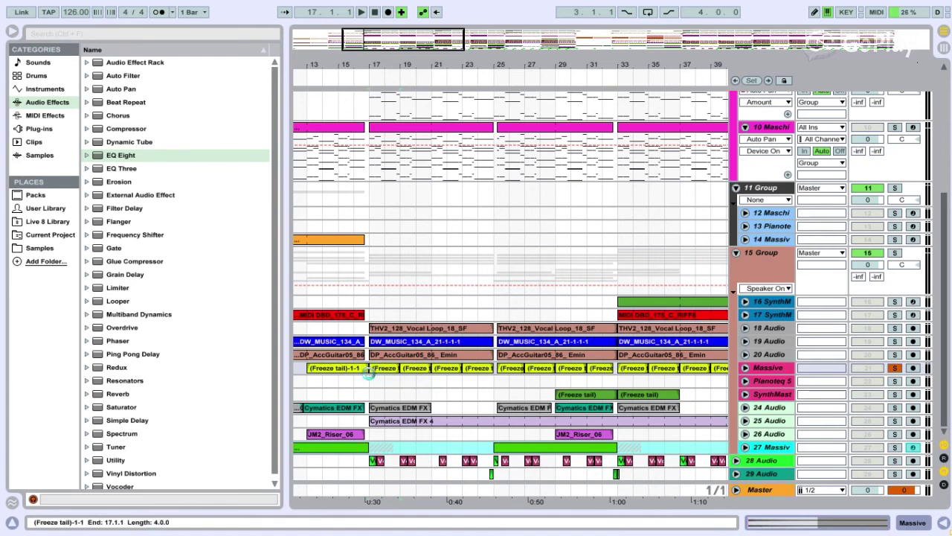
Audition the transition between Massive's two (Freeze tail) clips from bar 16 into bar 17 and unsolo the track
drag(368, 374, 407, 375)
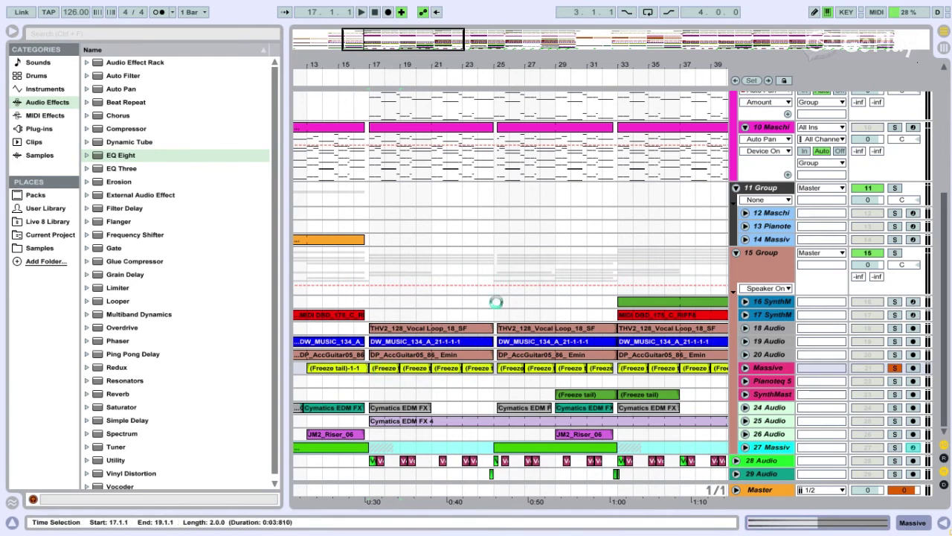
click(348, 367)
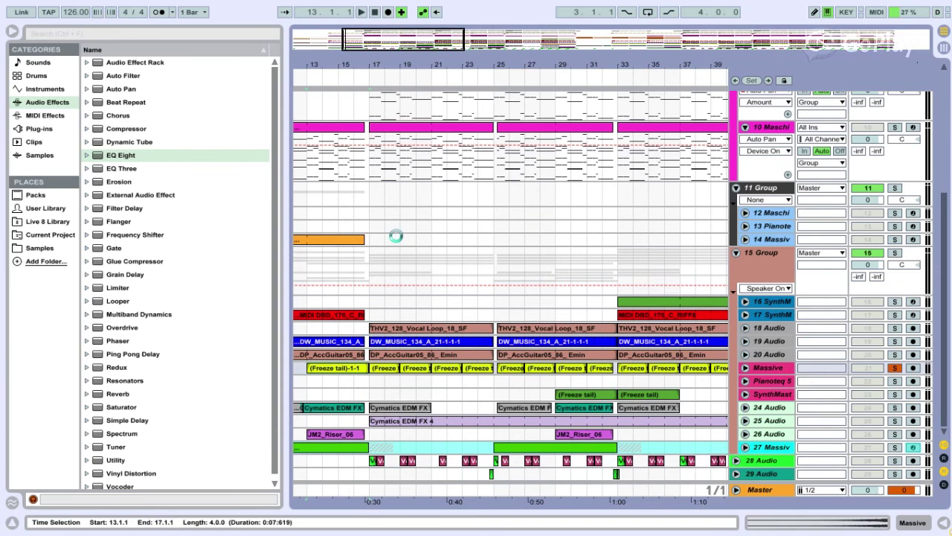
click(358, 280)
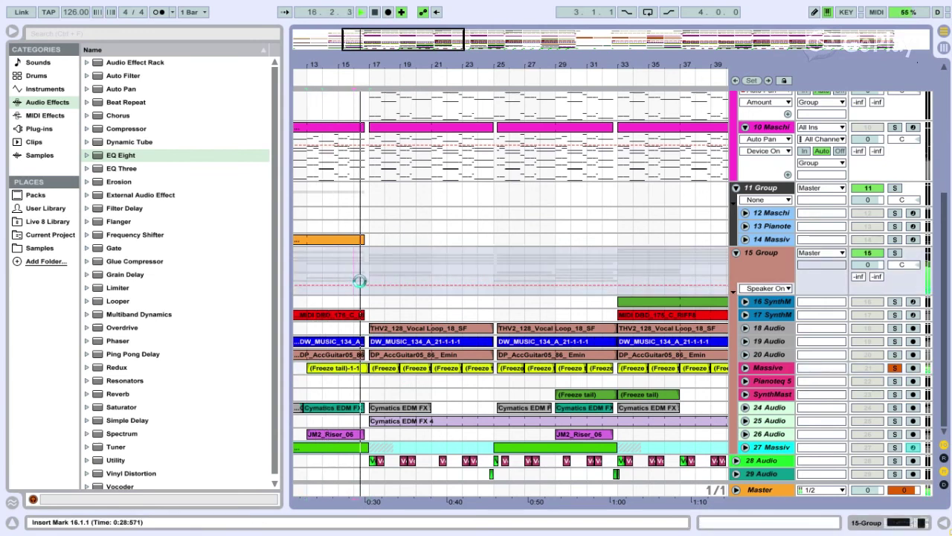
key(space)
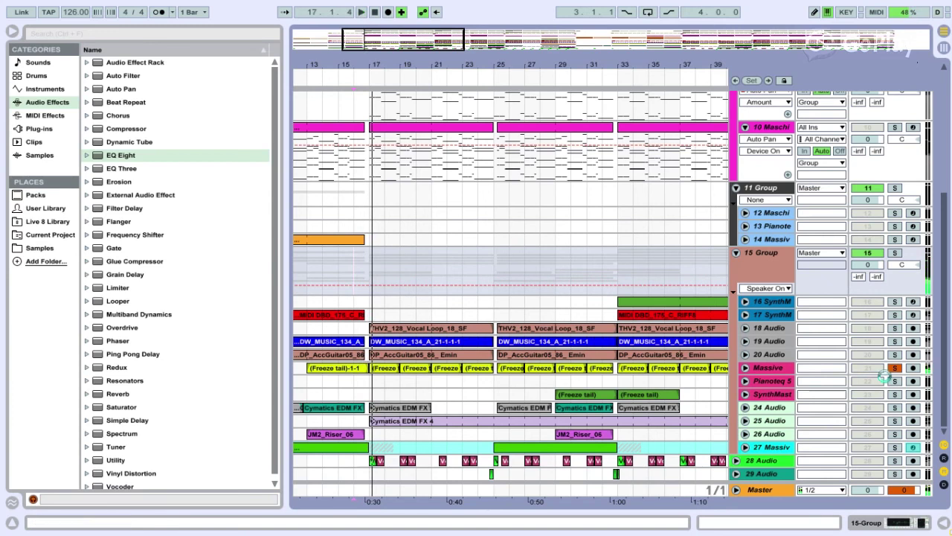
click(894, 367)
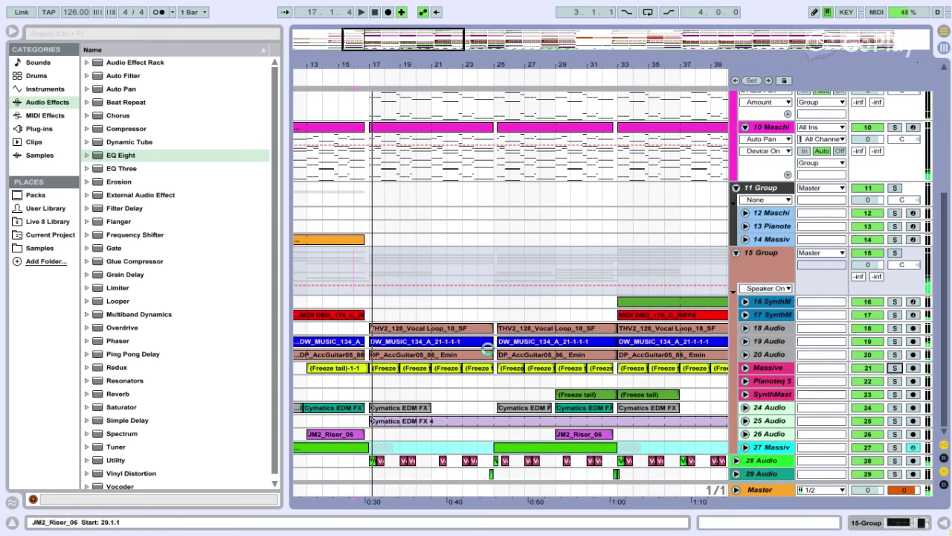
Audition the Cymatics EDM FX clips on 24 Audio and 25 Audio soloed in turn from bar 17, and unsolo both tracks
click(399, 404)
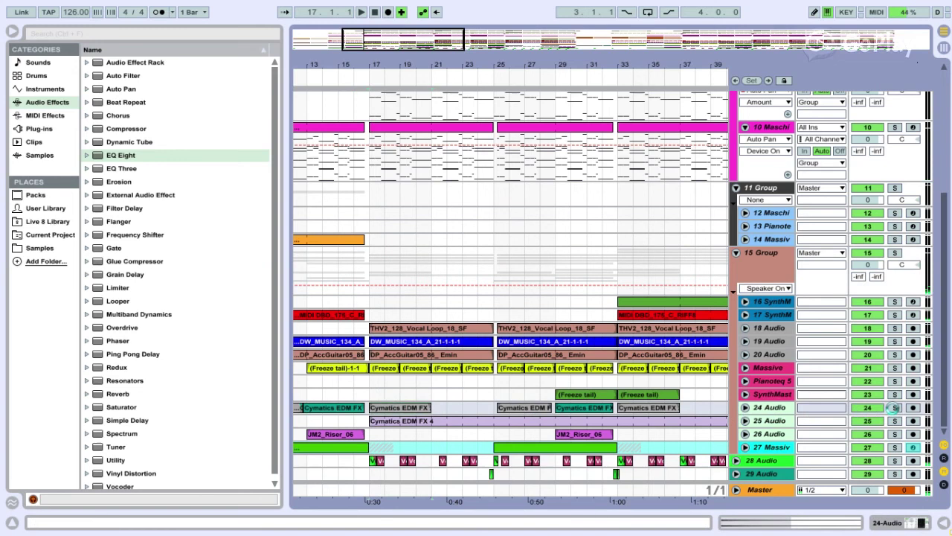
click(895, 407)
key(space)
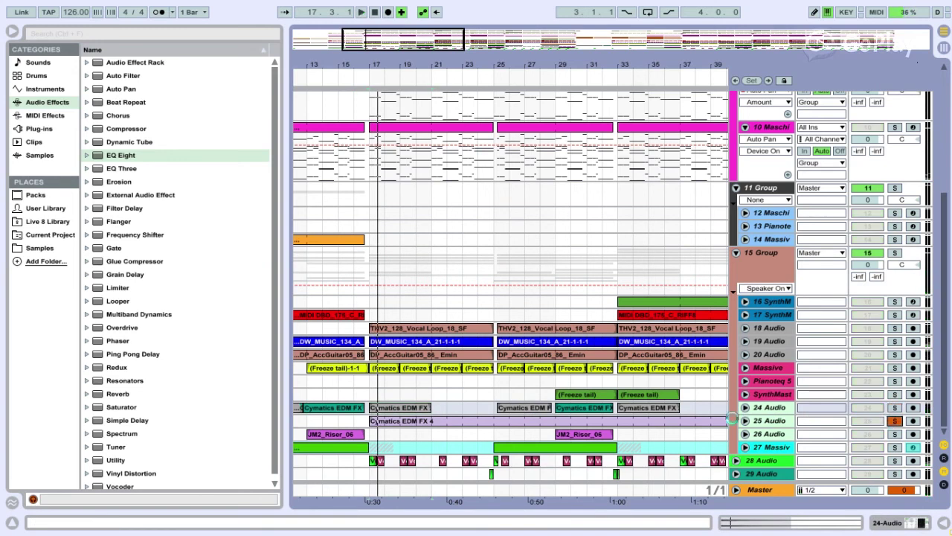
click(558, 418)
key(space)
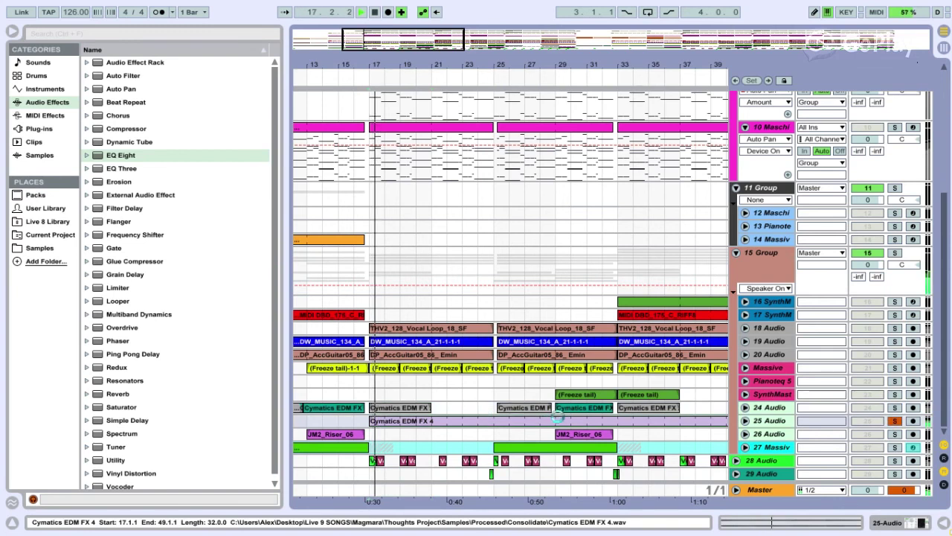
click(895, 420)
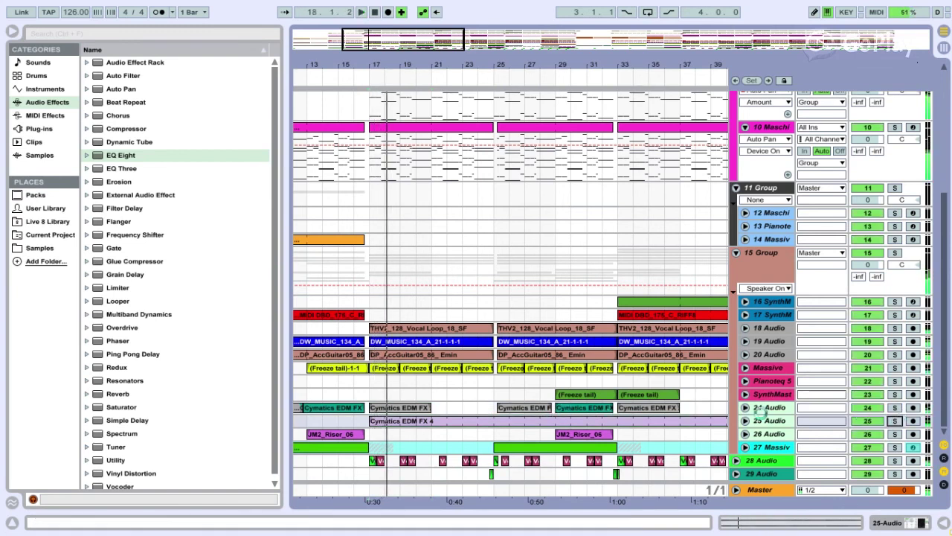
Audition the Vocal Fabrika chops on 28 Audio soloed from bar 17 and unsolo the track
click(895, 460)
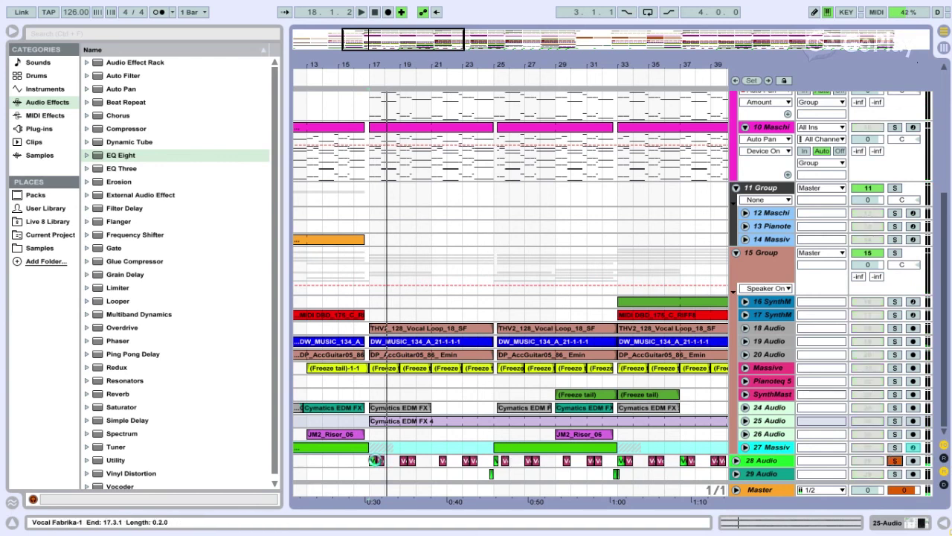
click(377, 460)
key(space)
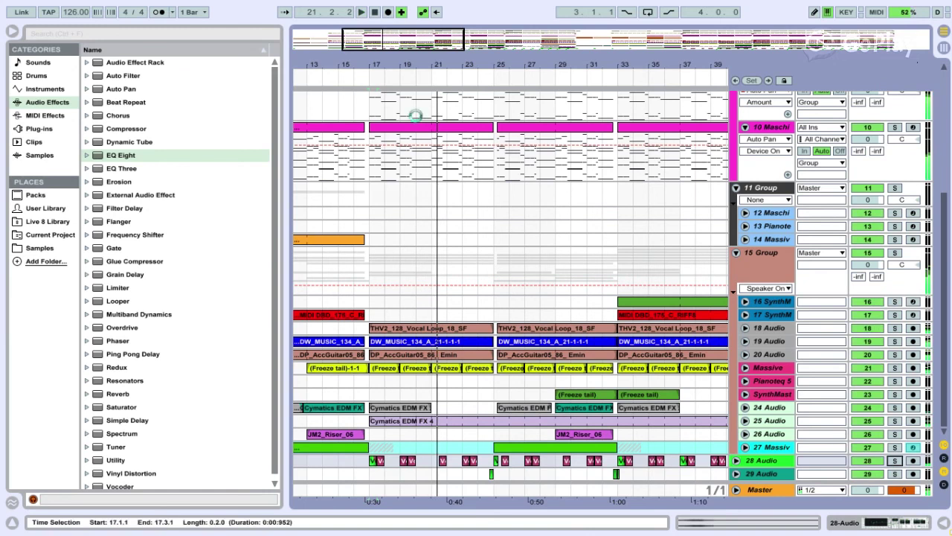
Select the Vocal Fabrika clip just before bar 25 on 29 Audio, view its sample waveform, and hide the clip view
drag(410, 48, 421, 77)
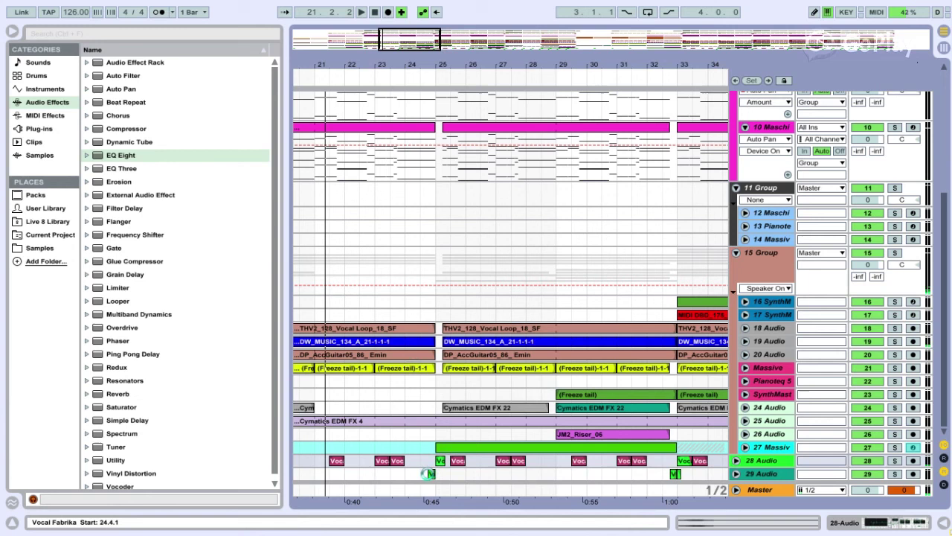
click(428, 474)
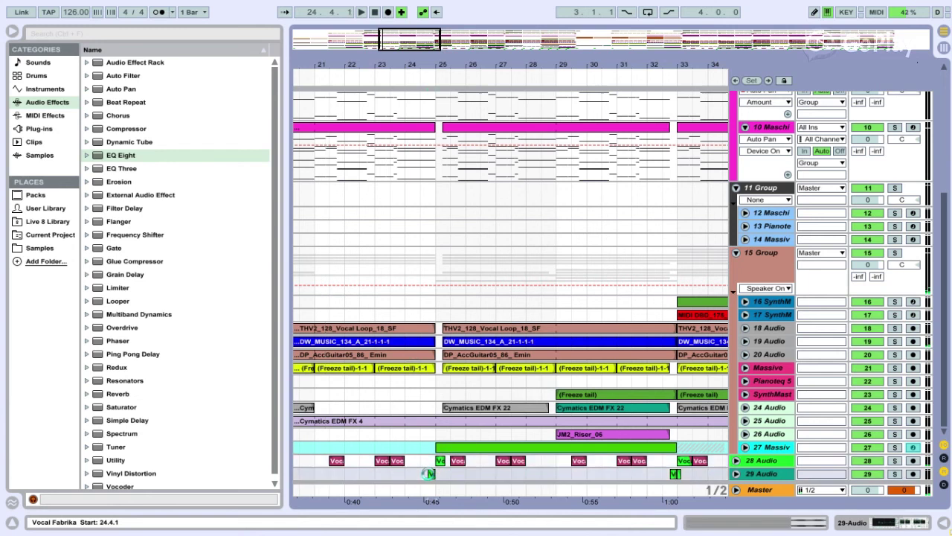
click(432, 257)
scroll(432, 255, up, 4)
scroll(423, 257, down, 4)
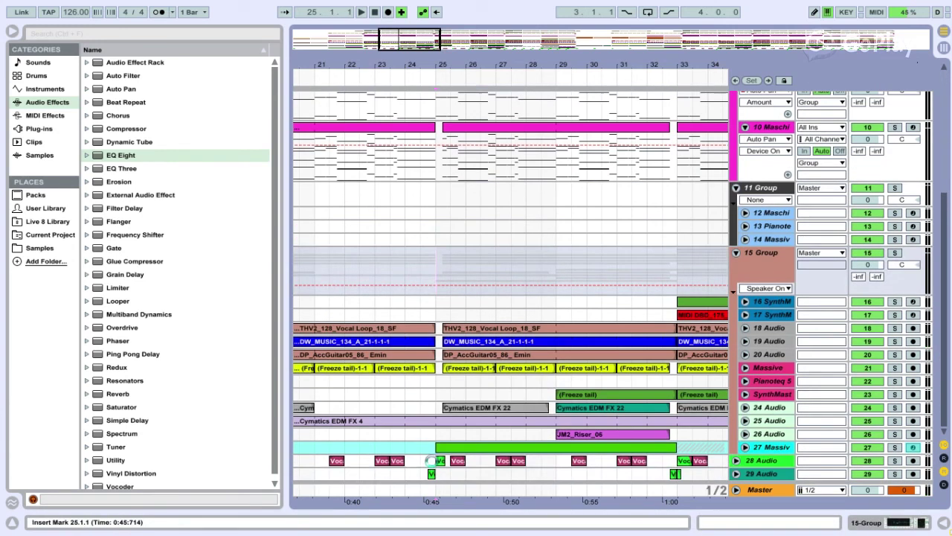
click(431, 473)
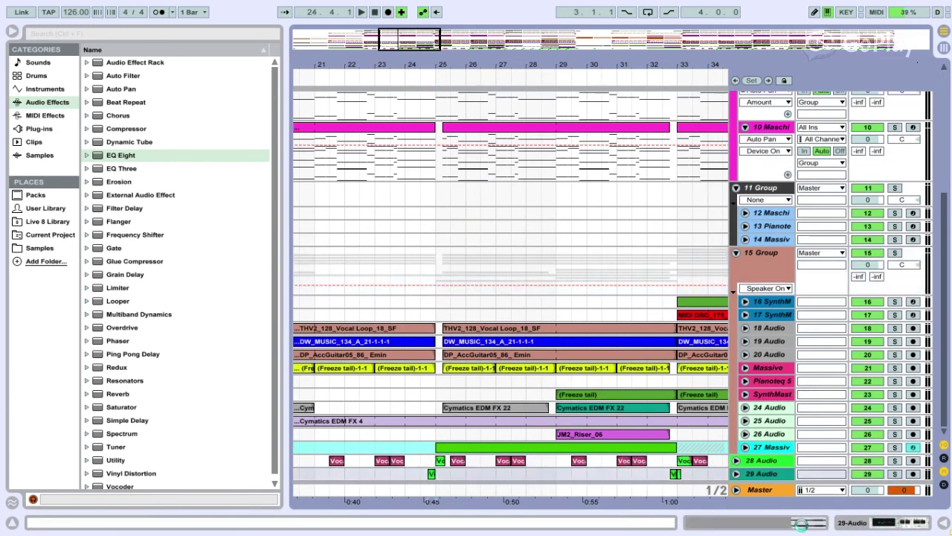
click(801, 525)
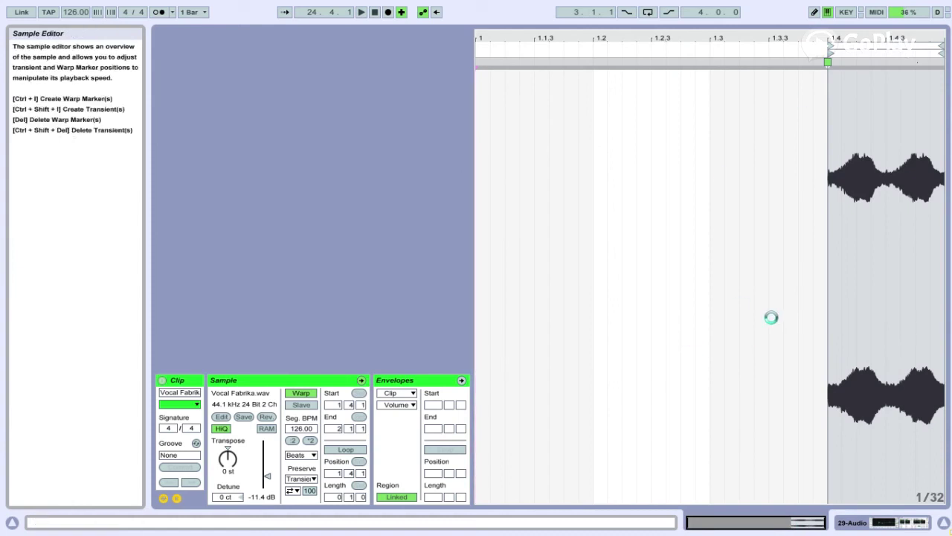
click(943, 522)
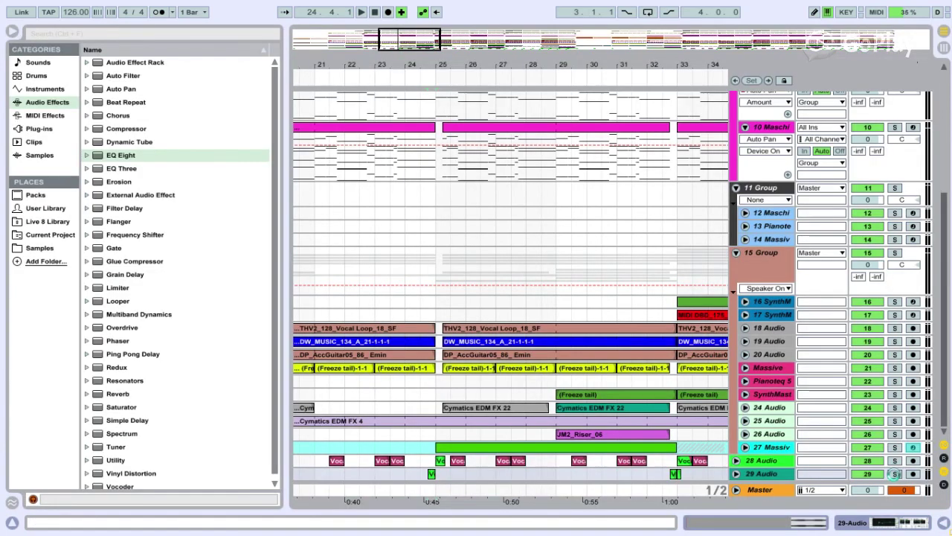
Audition the Vocal Fabrika chop on 29 Audio soloed from just before bar 25, unsolo the track, and stop playback
click(896, 473)
key(space)
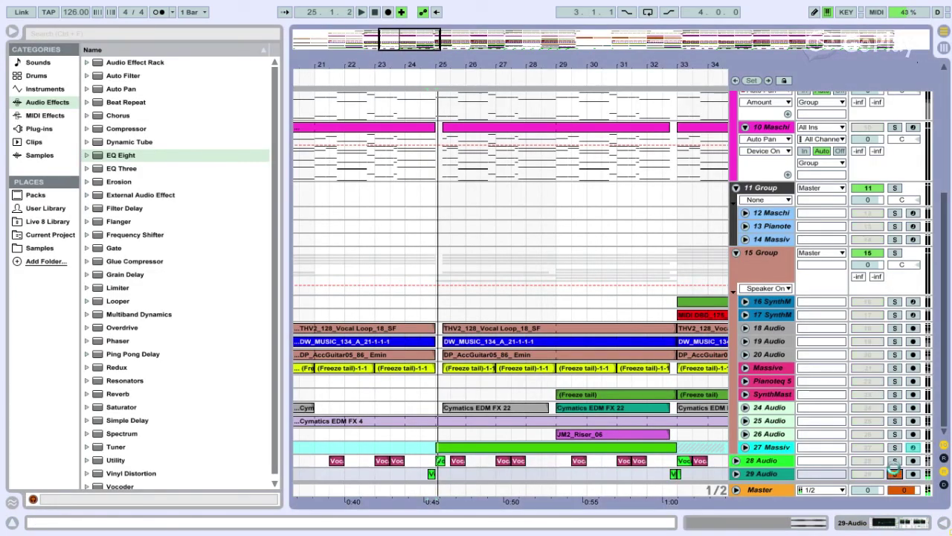
click(896, 473)
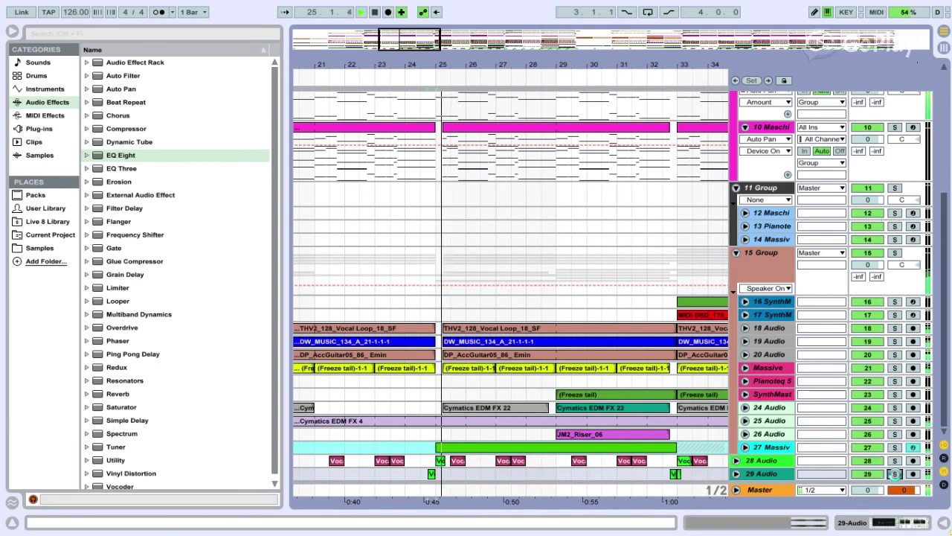
key(space)
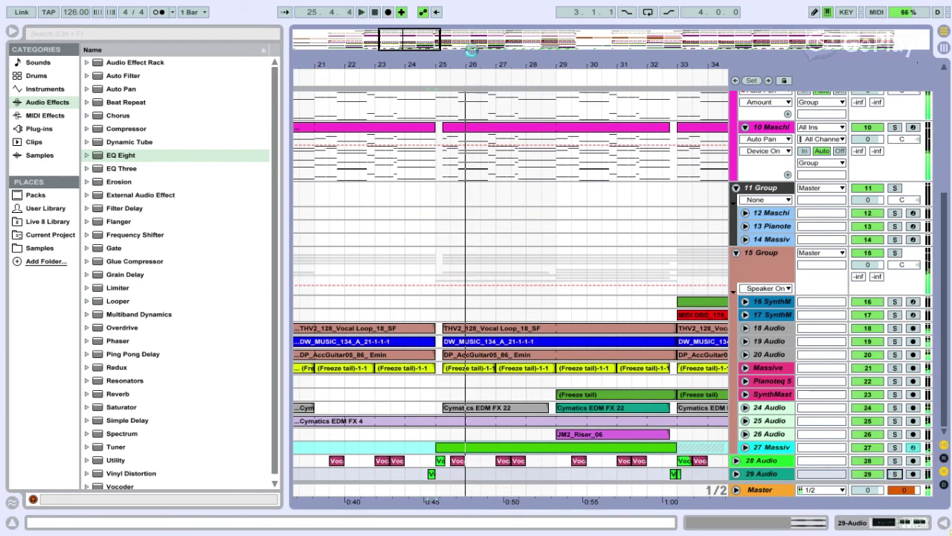
Audition the red MIDI clip on 17 SynthMaster2 soloed from bar 33
drag(413, 39, 414, 32)
scroll(480, 195, up, 5)
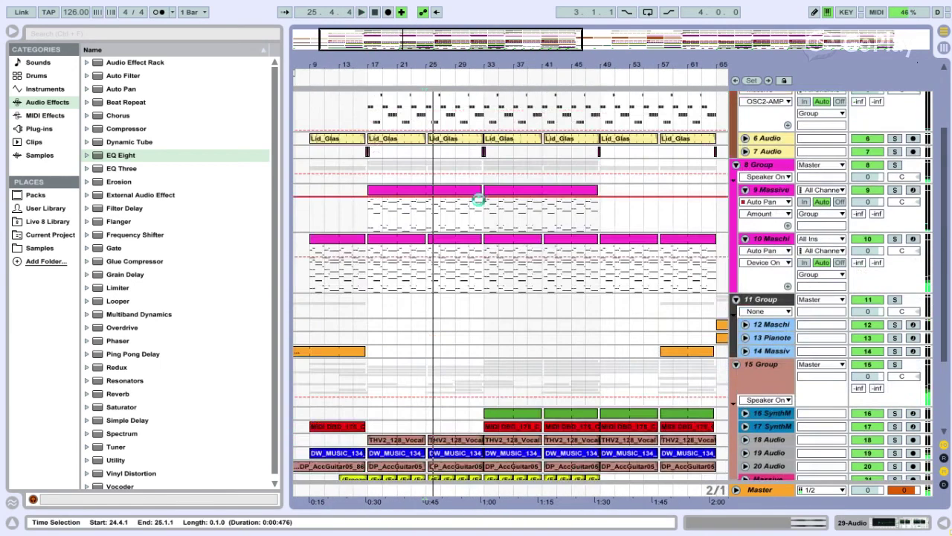
scroll(484, 203, down, 5)
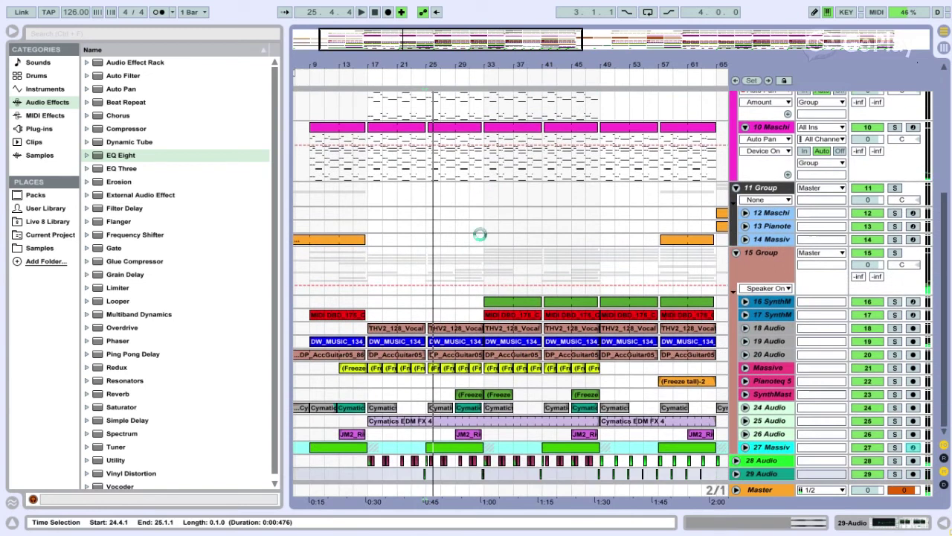
click(485, 270)
scroll(484, 253, up, 3)
scroll(478, 283, down, 2)
click(895, 328)
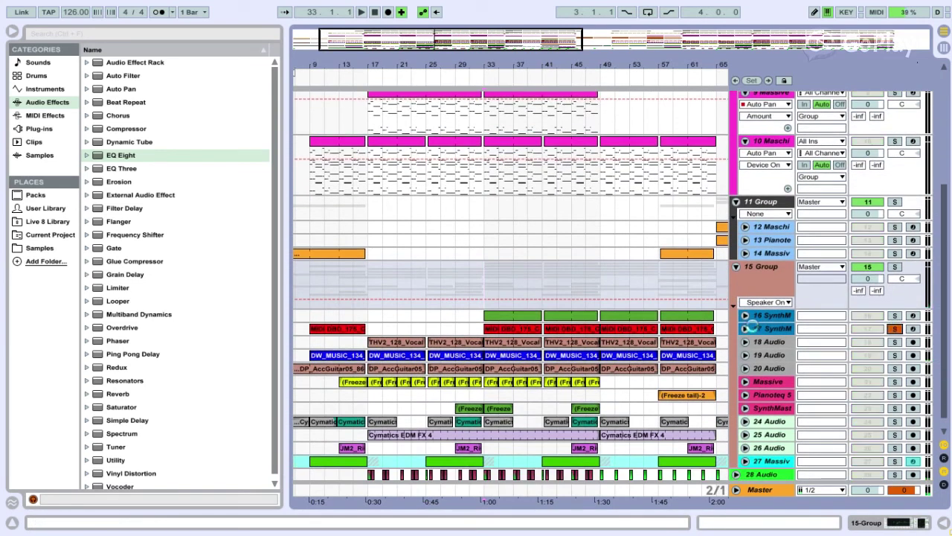
key(space)
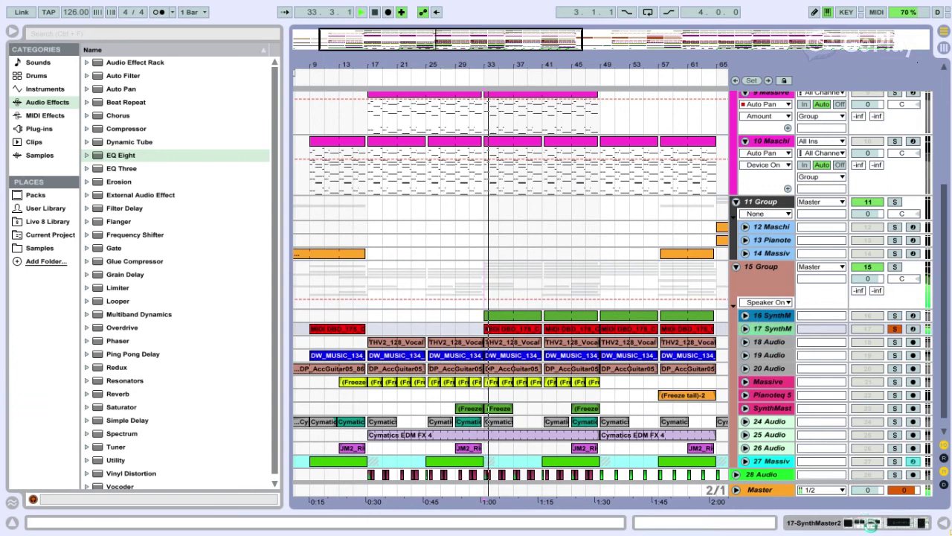
View the device chain of 17 SynthMaster2 through to its end and hide the device view
click(866, 521)
mouse_move(904, 522)
mouse_down()
mouse_move(924, 522)
mouse_move(905, 522)
mouse_up()
key(ctrl+alt+l)
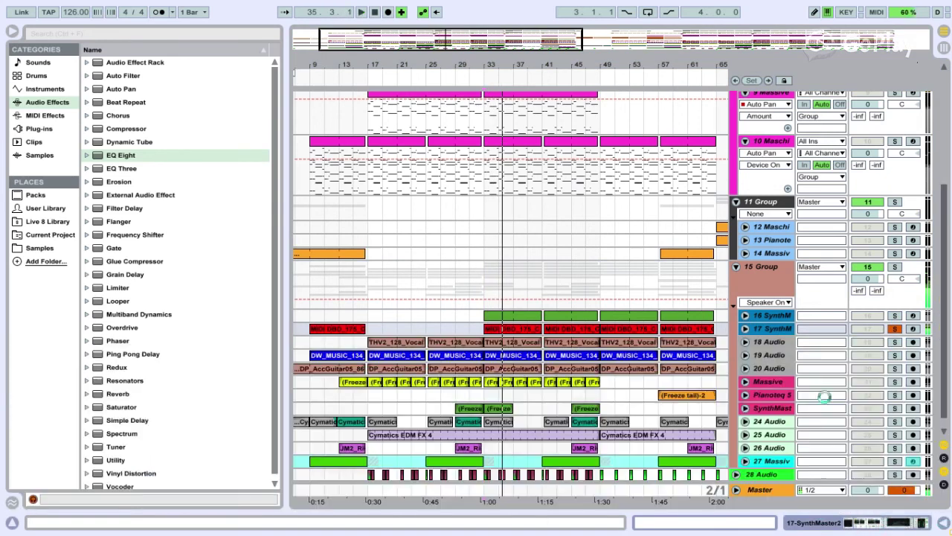
Solo 16 SynthMaster2, select bars 33 to 41, and show its Compressor, Reverb and Auto Pan devices
click(772, 315)
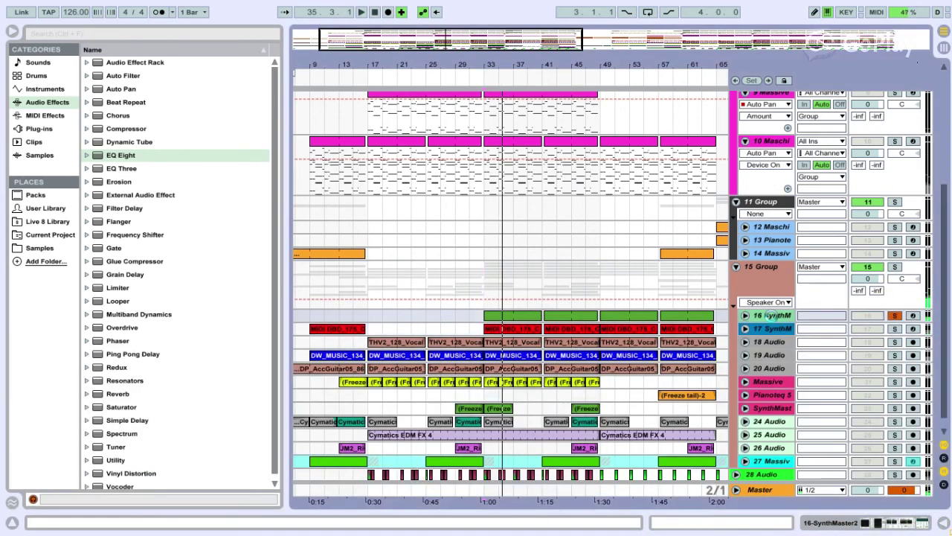
click(599, 325)
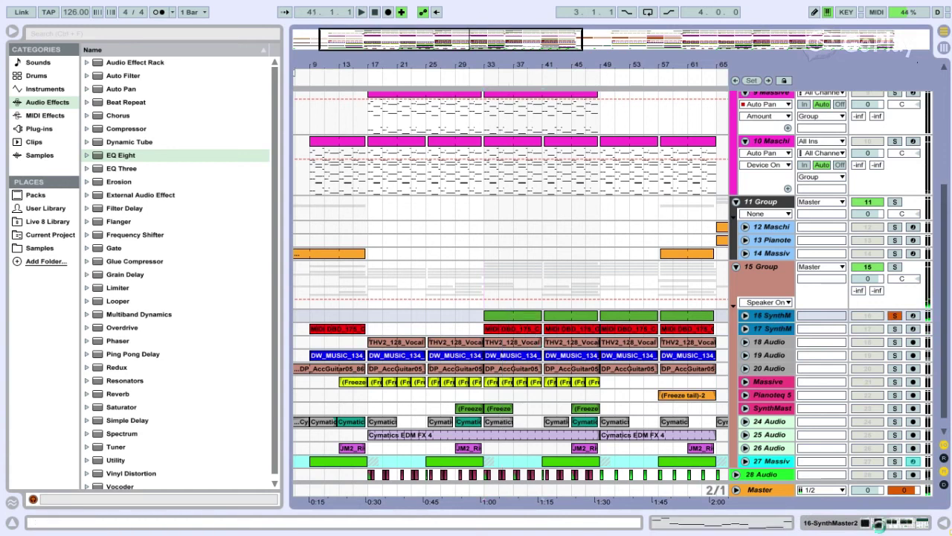
click(878, 523)
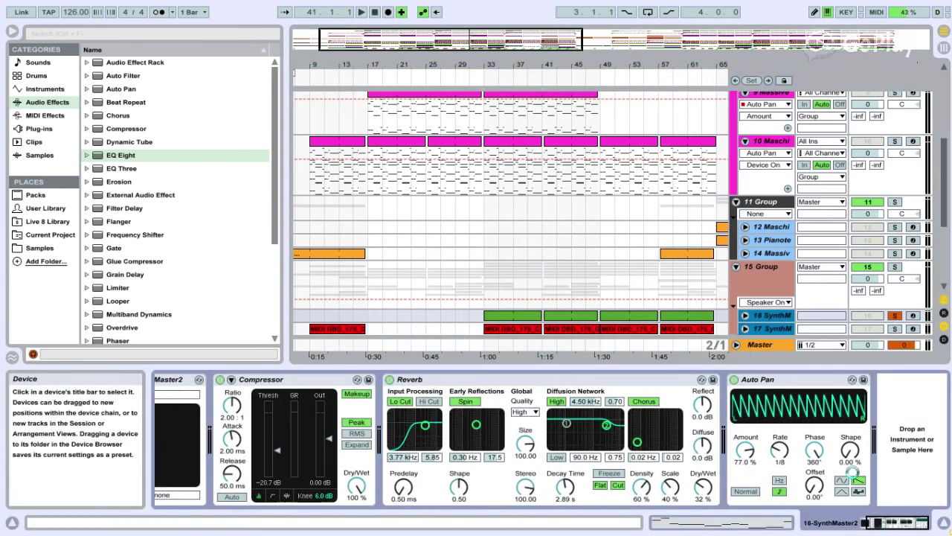
scroll(574, 186, down, 3)
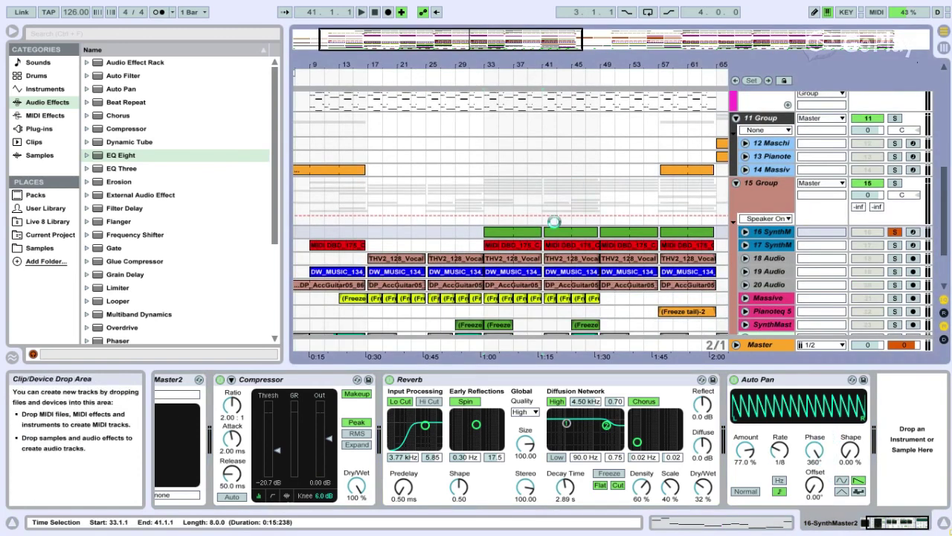
Audition 16 SynthMaster2 from bar 33 while viewing its device chain from the synth to Auto Pan, and unsolo the track
key(space)
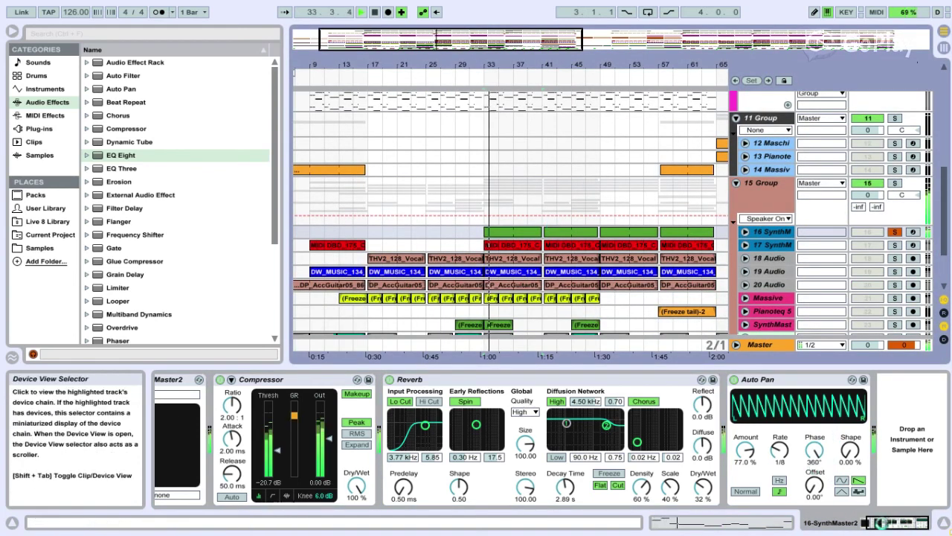
click(835, 523)
scroll(624, 235, down, 2)
scroll(624, 235, down, 1)
scroll(624, 235, up, 1)
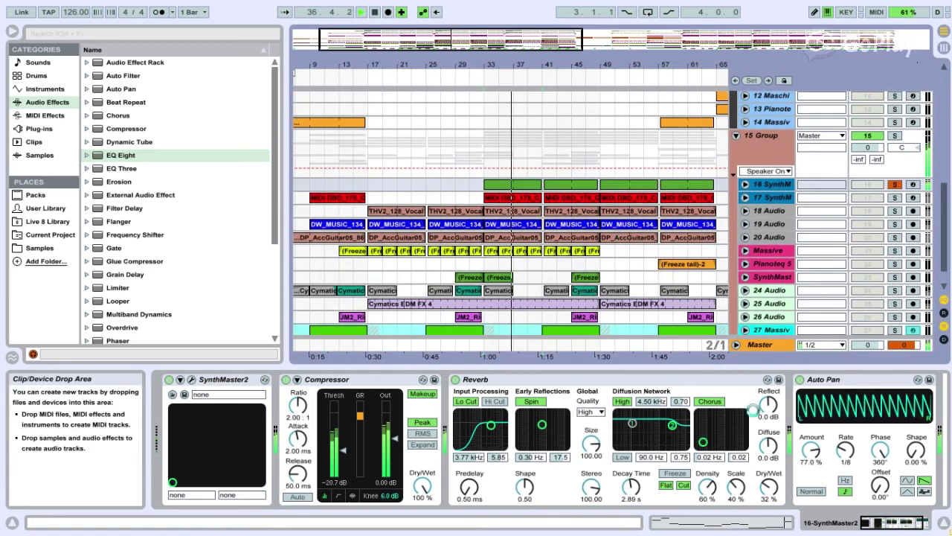
drag(880, 519, 909, 519)
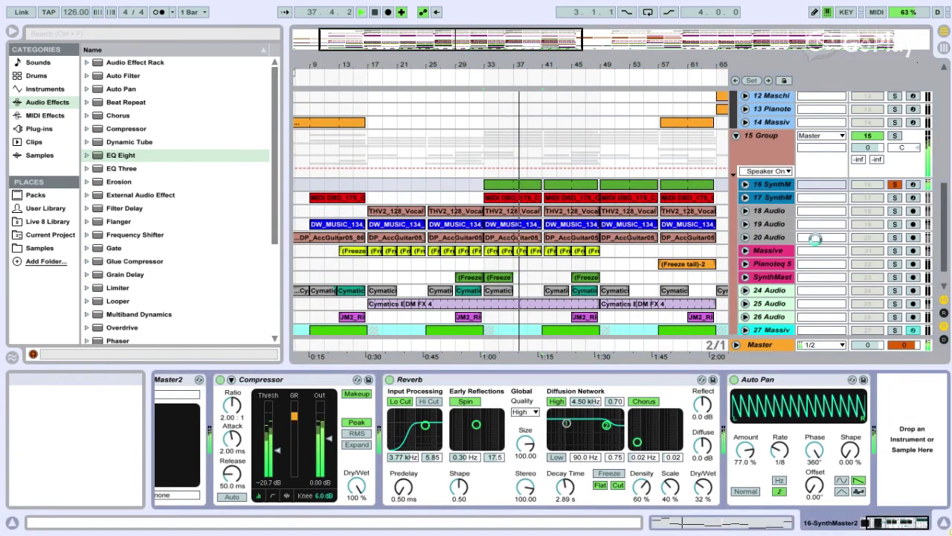
click(894, 184)
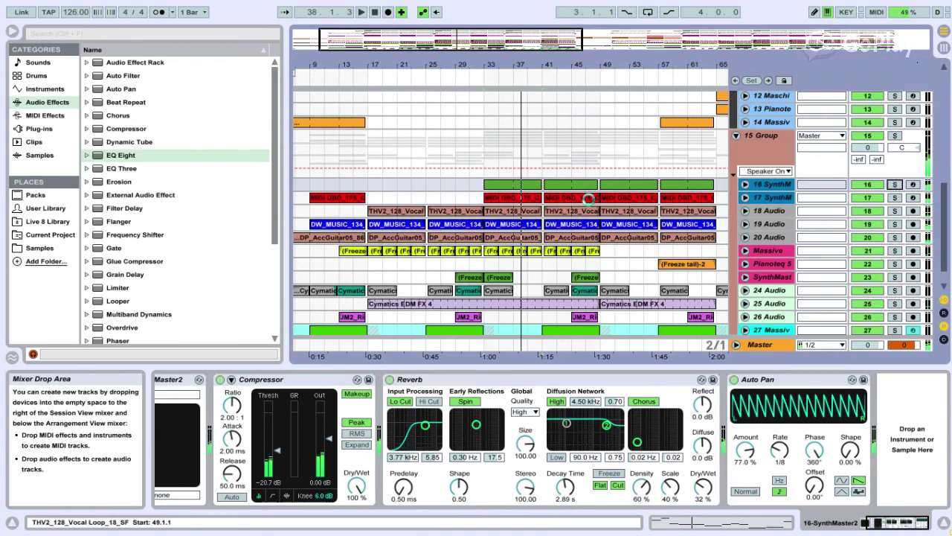
Play the full mix from bar 33 with all tracks unsoloed
click(484, 153)
scroll(495, 179, up, 1)
scroll(495, 178, up, 5)
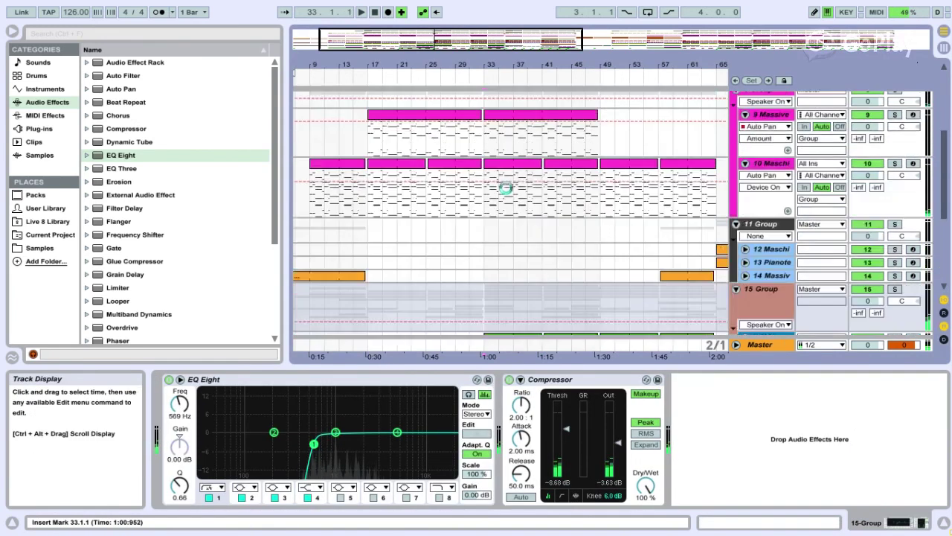
scroll(506, 189, down, 3)
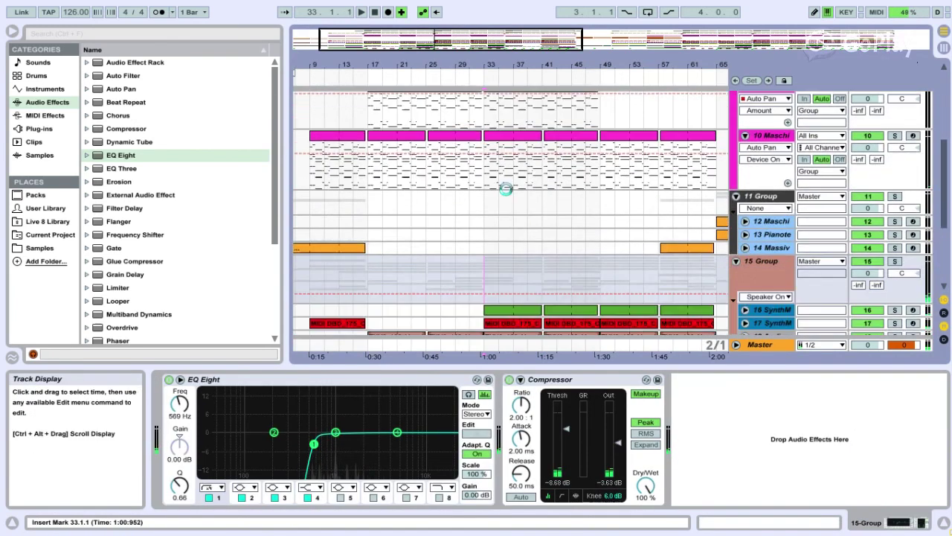
key(space)
scroll(502, 189, down, 4)
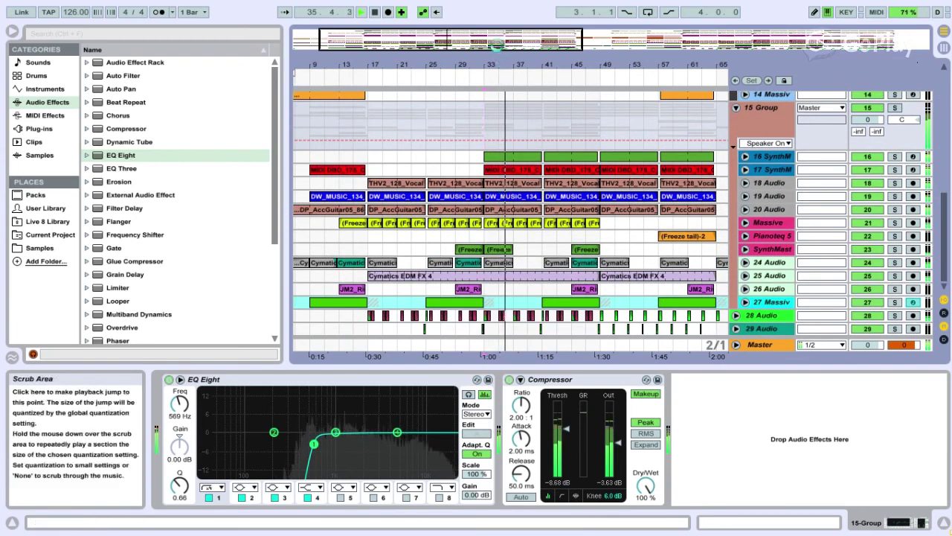
Hide the device view and follow the playing arrangement across the track groups until about bar 41, and stop playback
drag(495, 46, 496, 41)
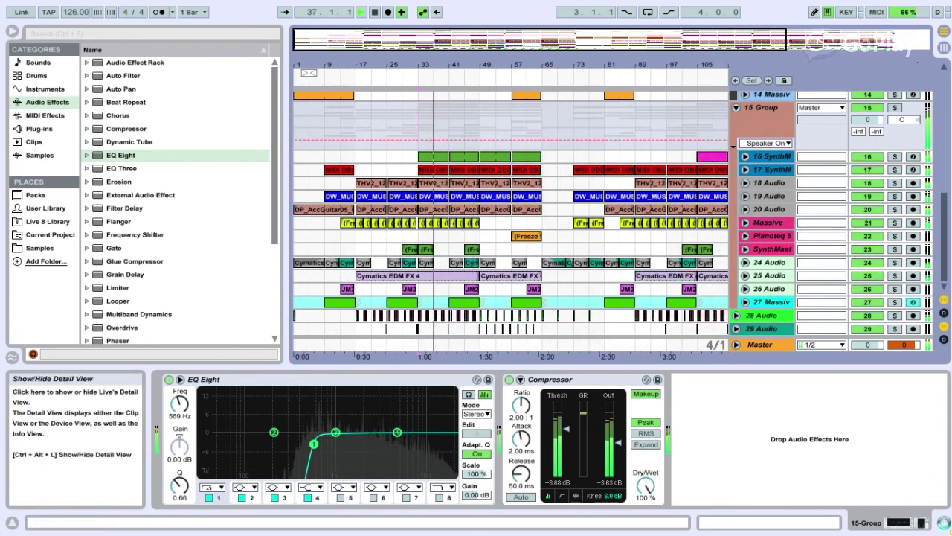
click(943, 522)
scroll(694, 357, up, 5)
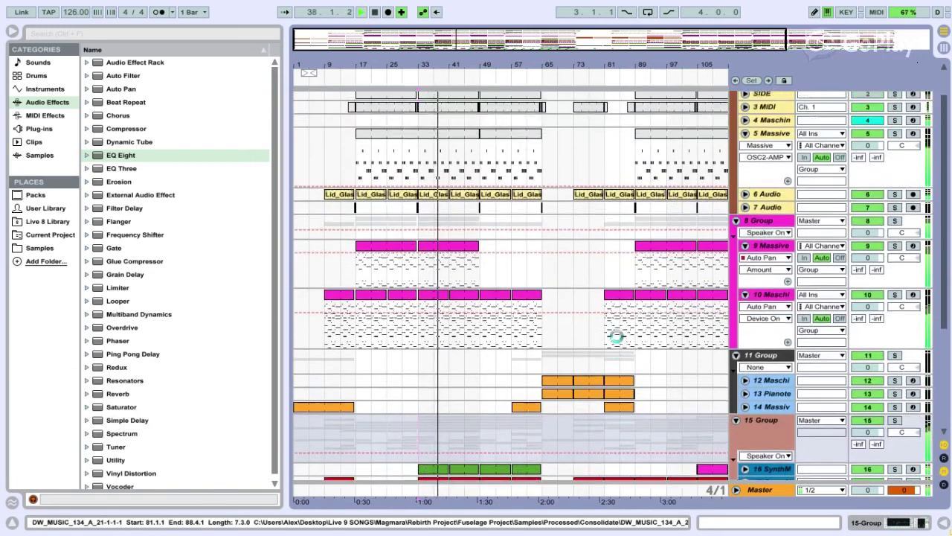
scroll(616, 336, down, 3)
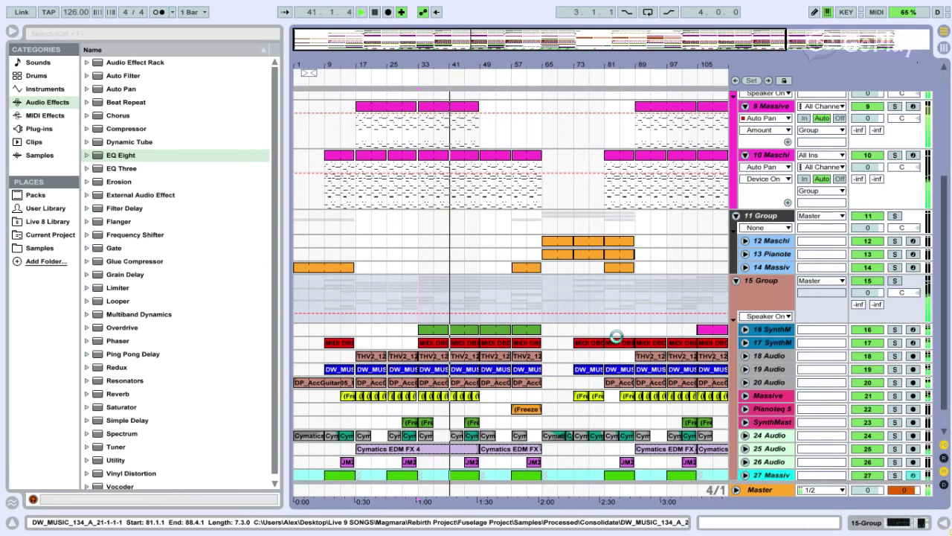
key(space)
Examine the layout of the whole arrangement over its full length, from the drum group down to the synth, FX and vocal tracks
scroll(605, 323, up, 9)
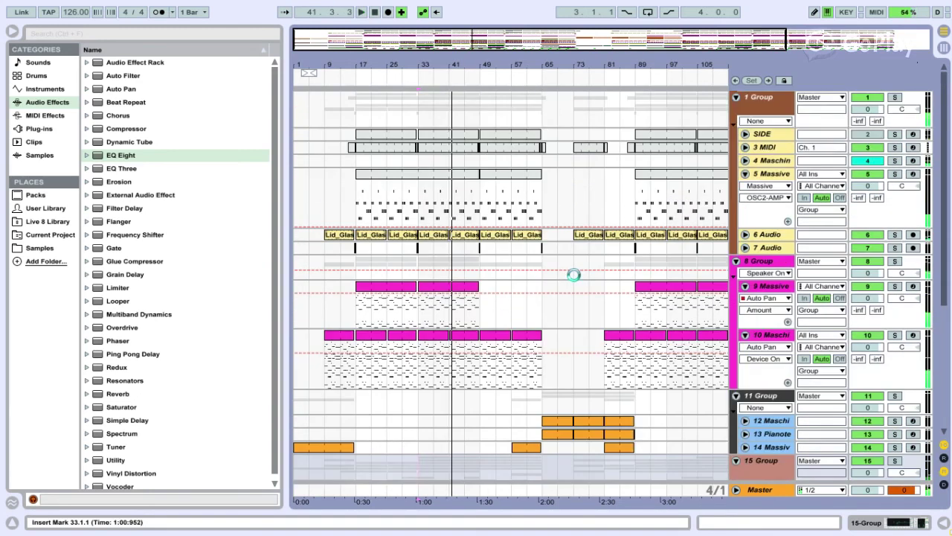
scroll(574, 275, down, 11)
scroll(561, 273, up, 14)
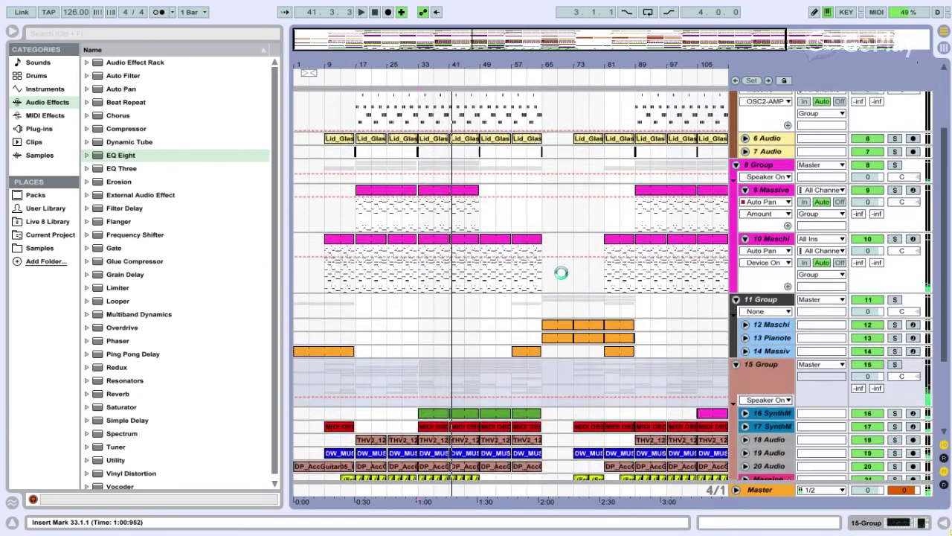
scroll(562, 273, up, 1)
drag(455, 39, 453, 51)
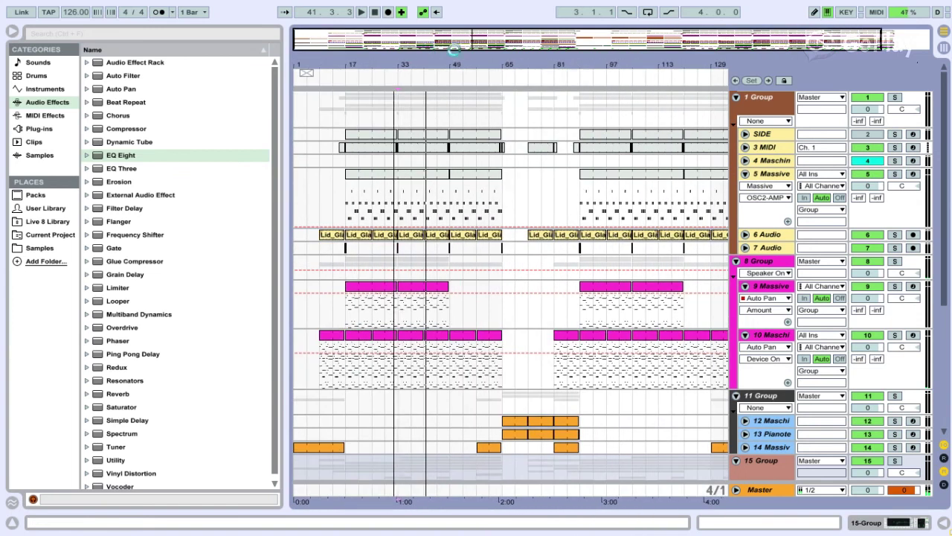
scroll(450, 112, down, 8)
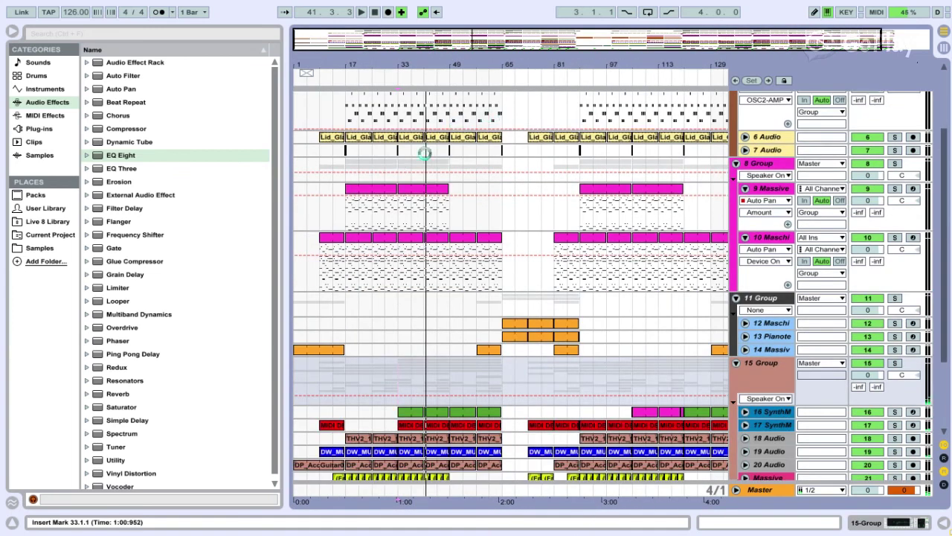
scroll(394, 165, down, 6)
scroll(397, 168, up, 13)
scroll(397, 168, down, 13)
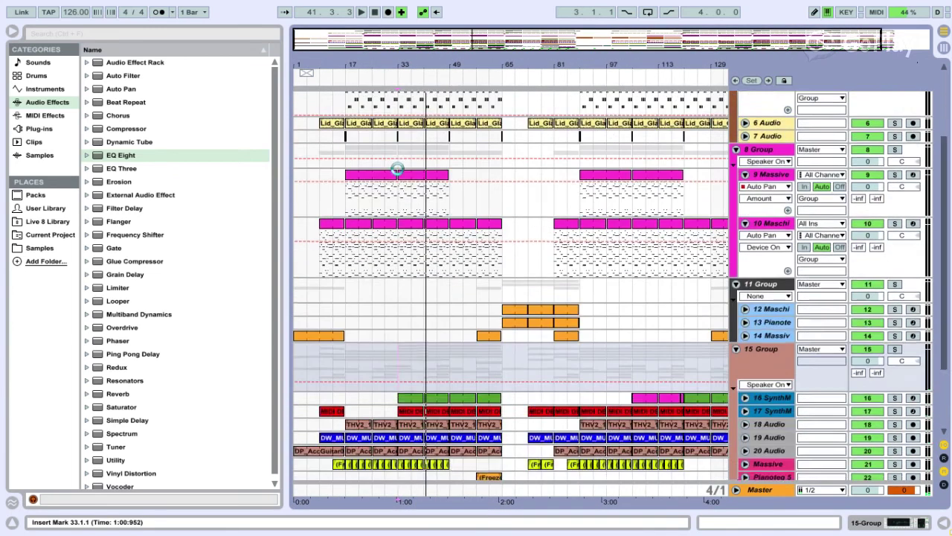
scroll(397, 168, up, 7)
scroll(397, 169, up, 6)
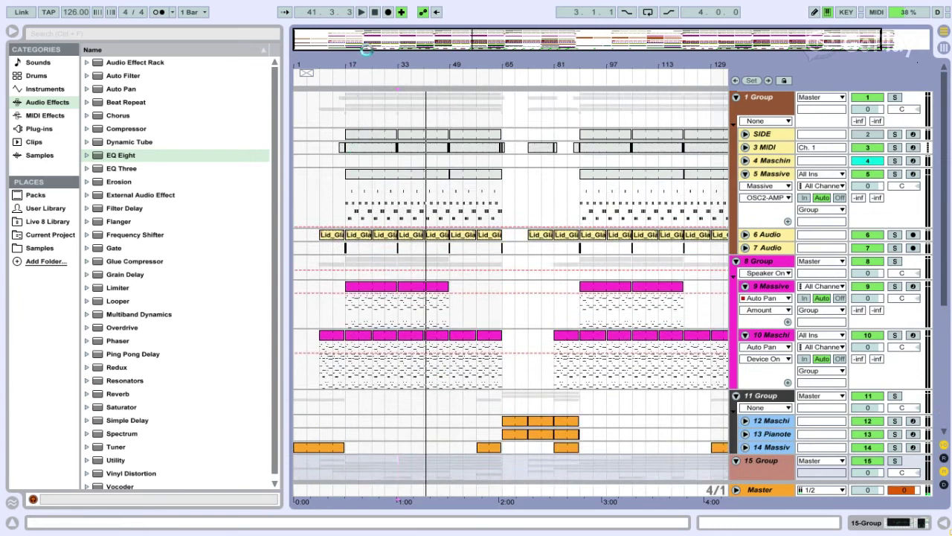
key(minus)
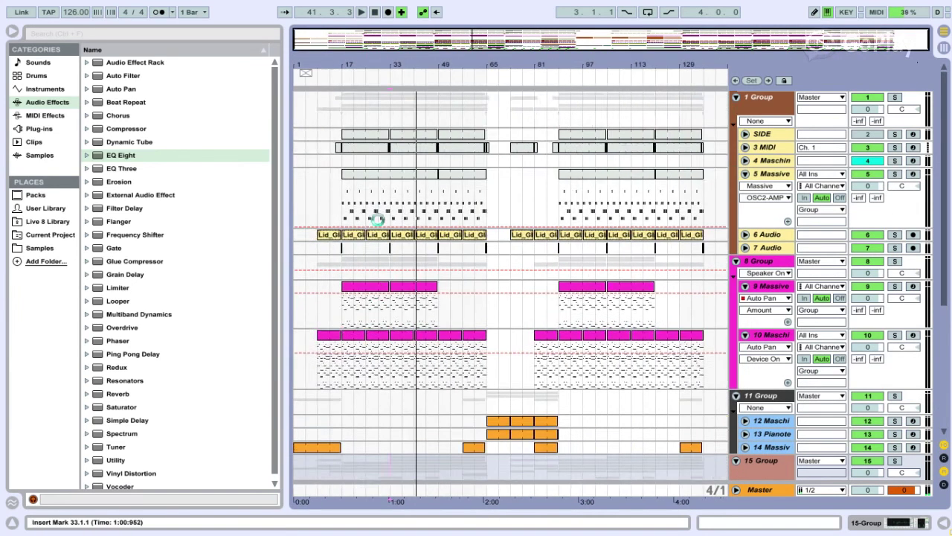
scroll(376, 216, down, 13)
scroll(378, 223, up, 8)
scroll(378, 223, down, 8)
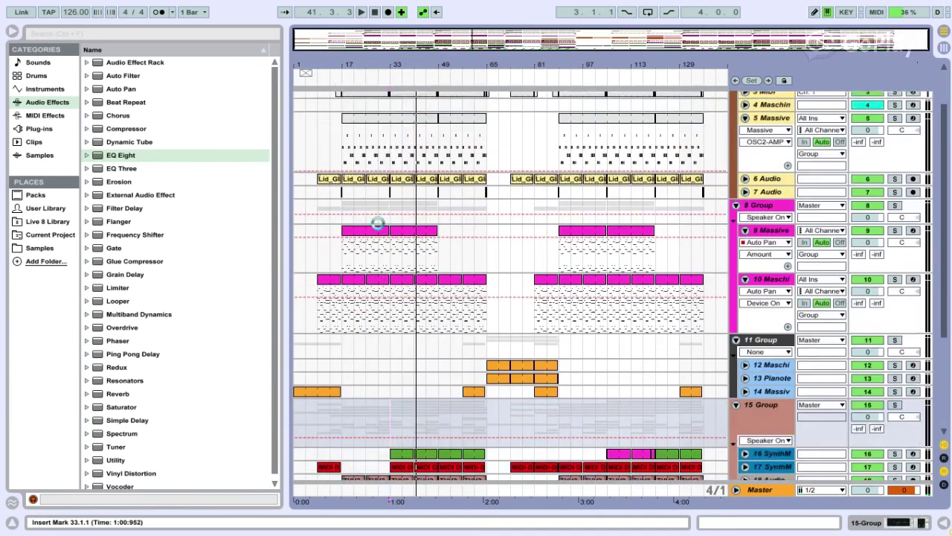